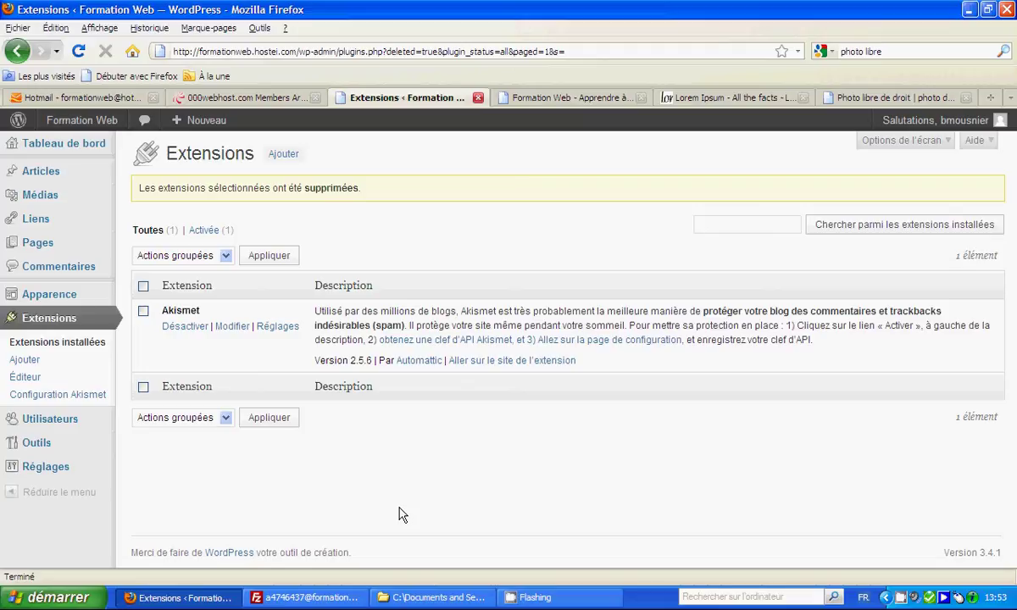
Install the Contact Form 7 extension from the popular extensions and activate it.
{"action": "left_click", "coordinate": [282, 158]}
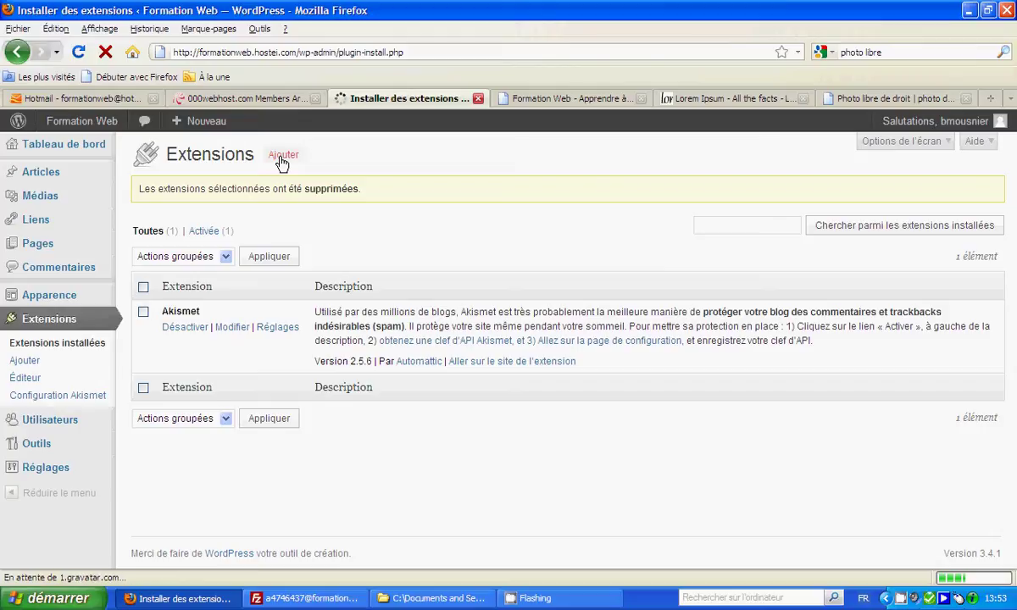
{"action": "left_click", "coordinate": [339, 186]}
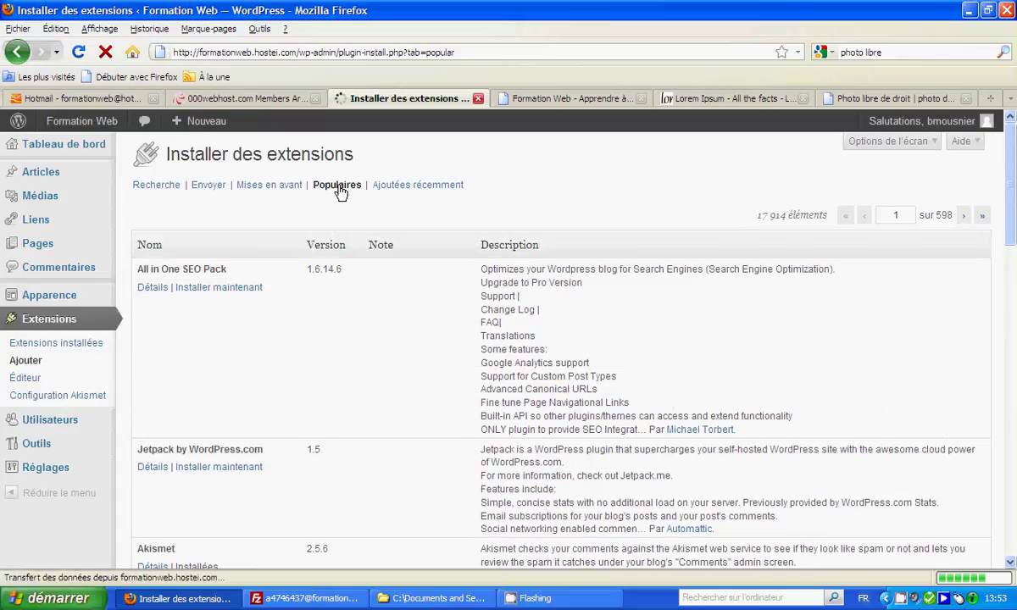
{"action": "scroll", "coordinate": [200, 388], "scroll_direction": "down", "scroll_amount": 5}
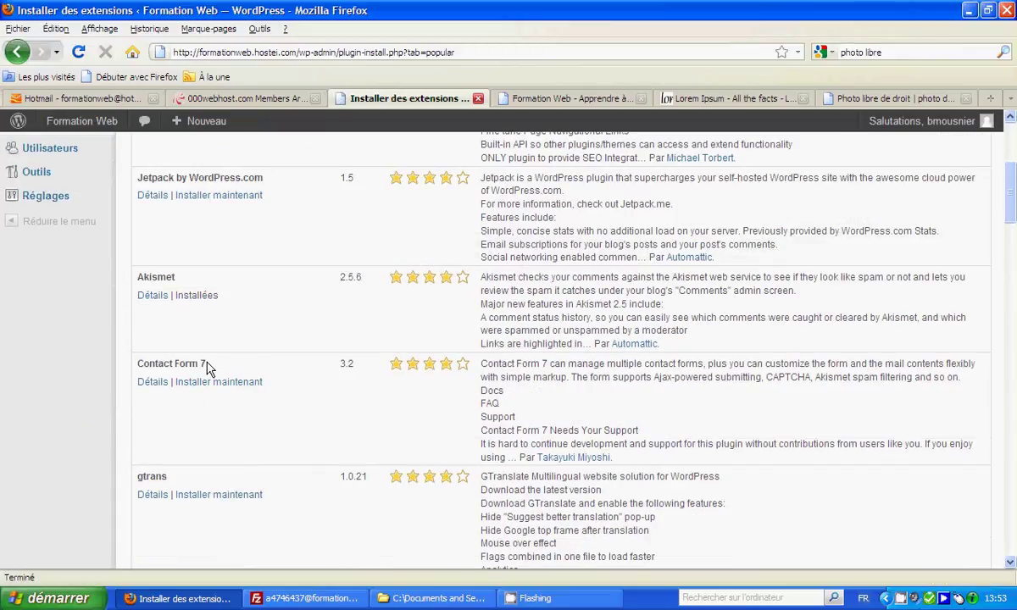
{"action": "left_click_drag", "start_coordinate": [204, 363], "coordinate": [131, 360]}
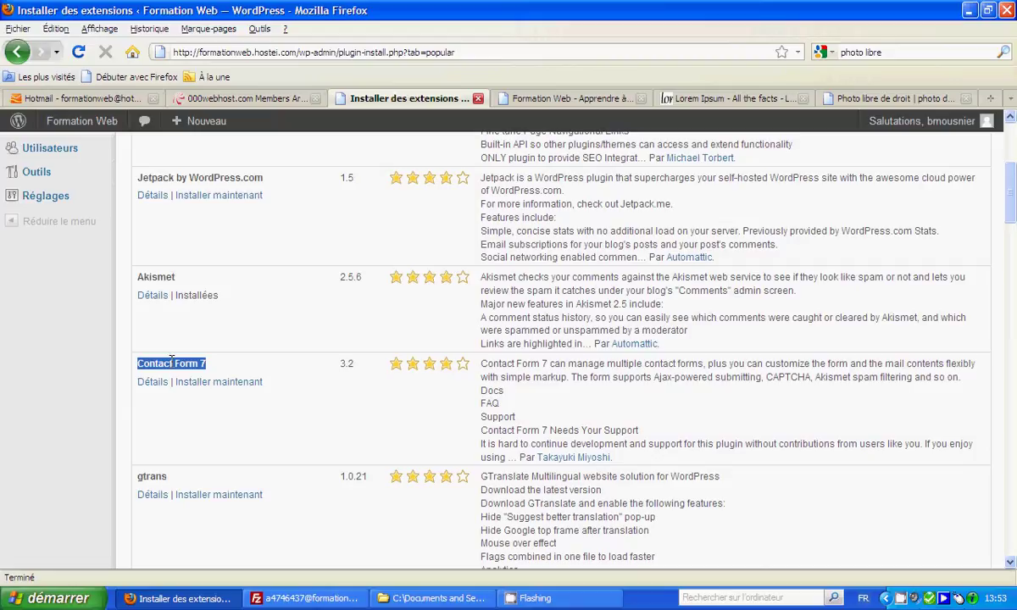
{"action": "left_click", "coordinate": [224, 360]}
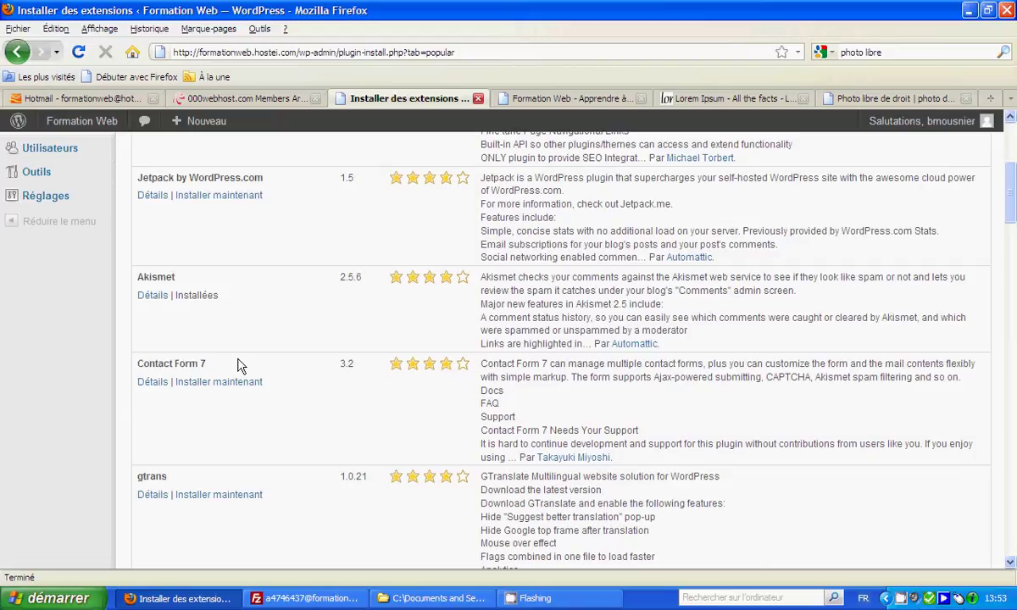
{"action": "left_click", "coordinate": [203, 382]}
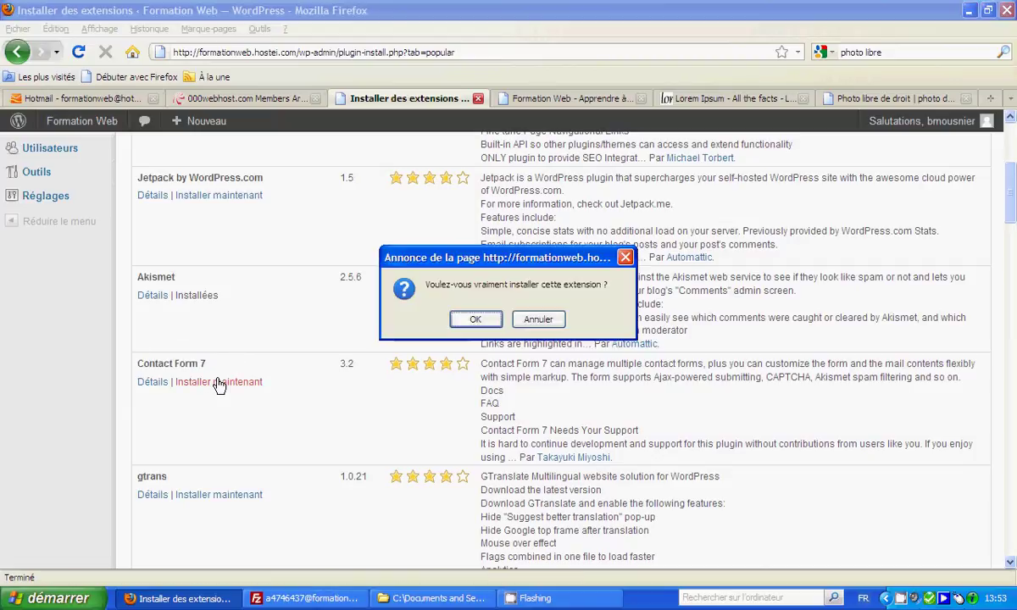
{"action": "left_click", "coordinate": [475, 320]}
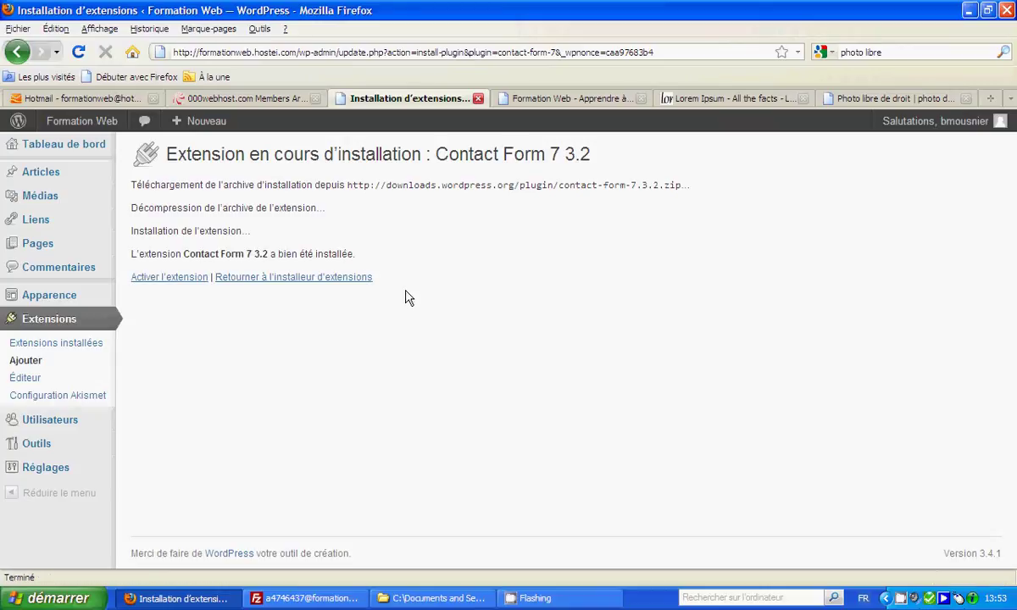
{"action": "left_click", "coordinate": [169, 279]}
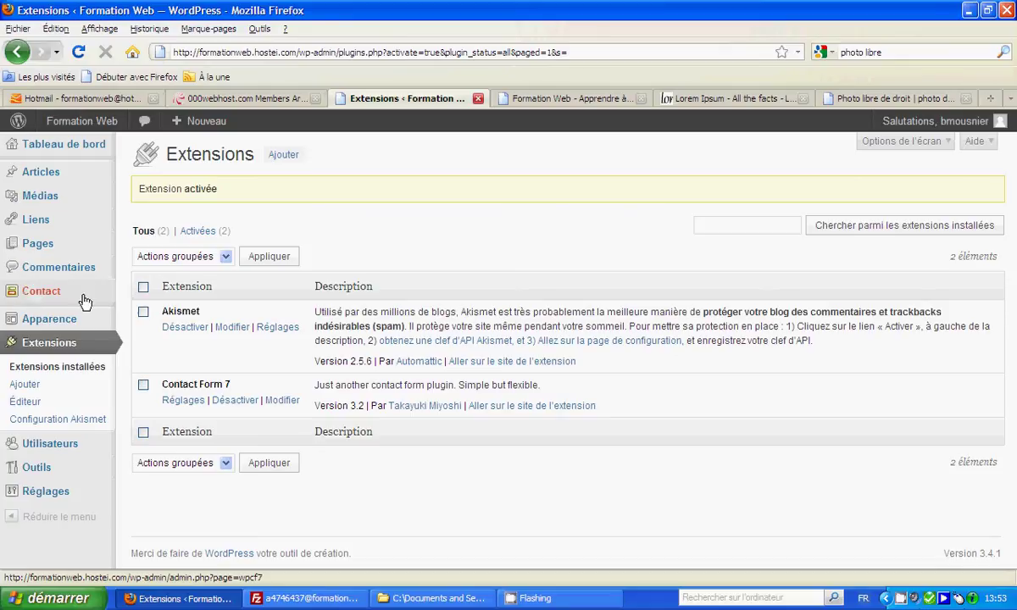
{"action": "mouse_move", "coordinate": [120, 325]}
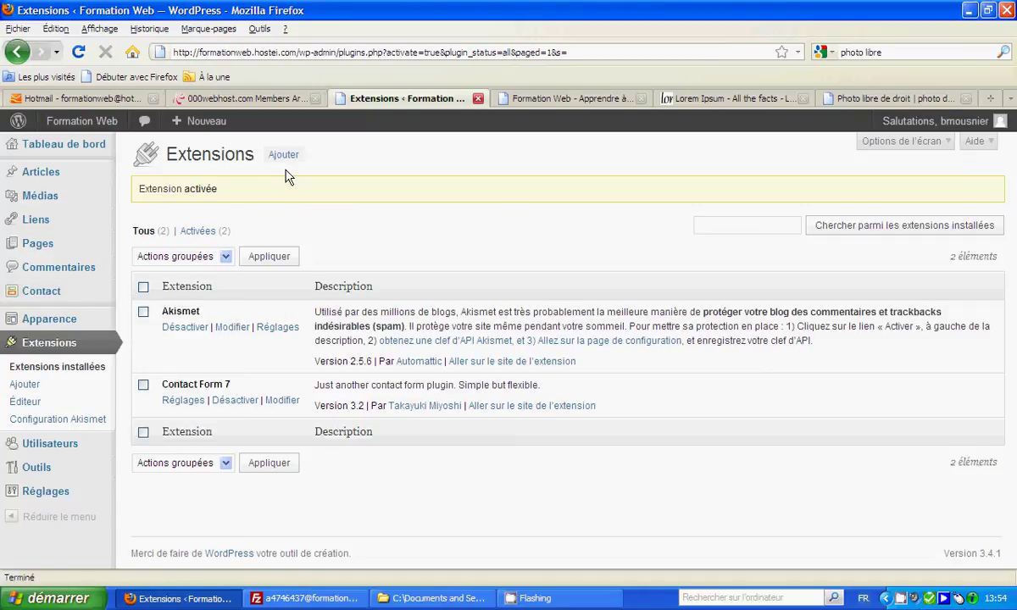
Search the extensions available for installation for "really simple captcha".
{"action": "left_click", "coordinate": [287, 156]}
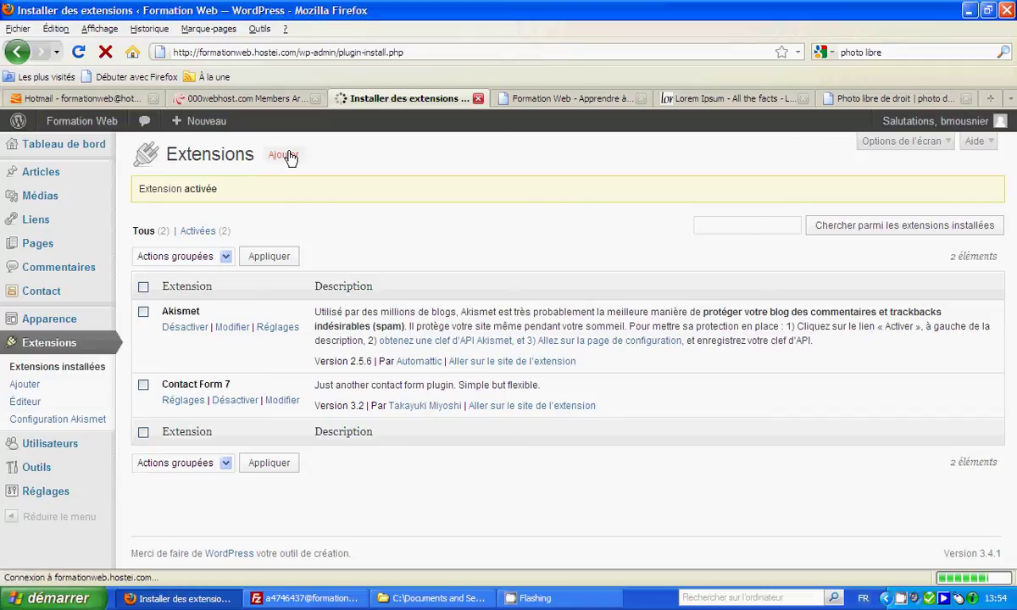
{"action": "left_click", "coordinate": [181, 288]}
{"action": "type", "text": "really simple"}
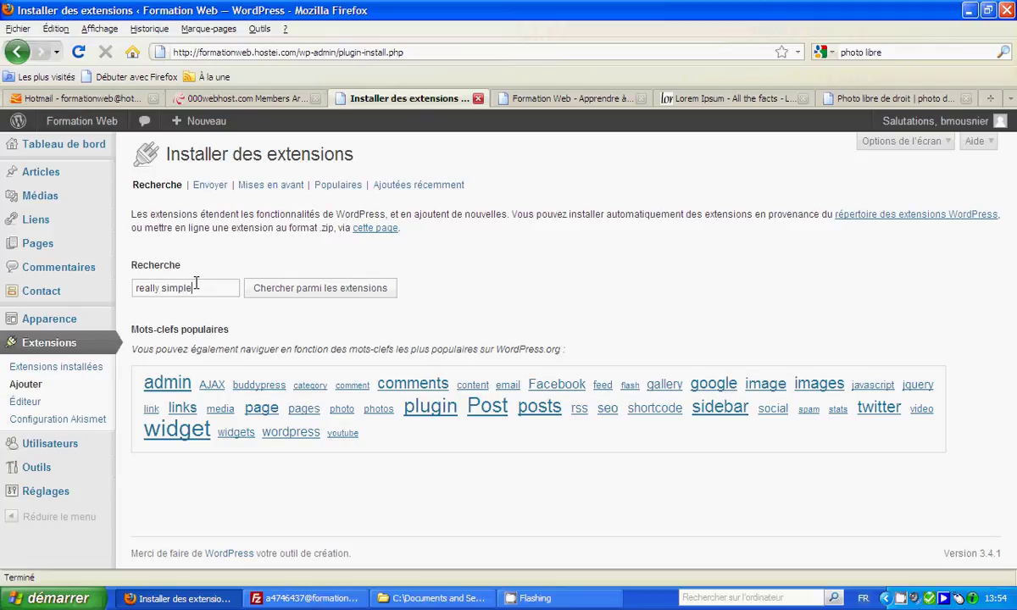
{"action": "type", "text": "cha"}
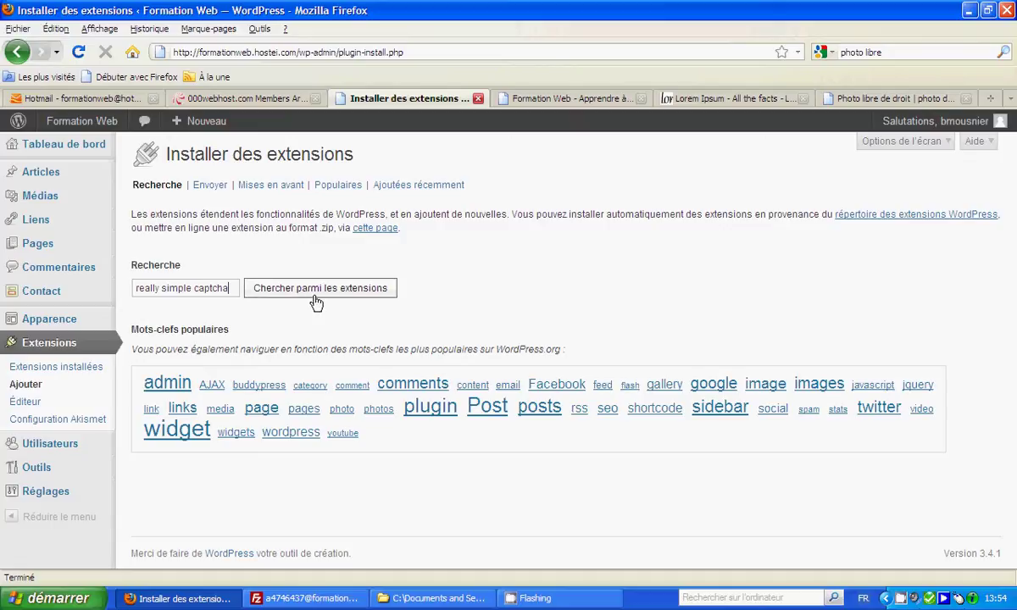
{"action": "left_click", "coordinate": [311, 292]}
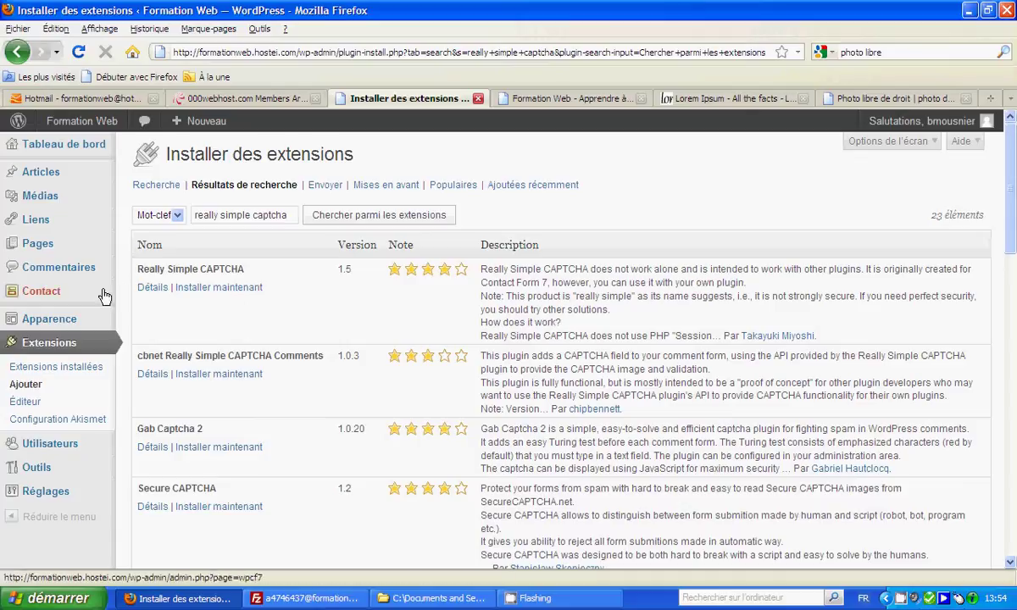
Install the Really Simple CAPTCHA extension from the search results and activate it.
{"action": "left_click_drag", "start_coordinate": [245, 269], "coordinate": [128, 255]}
{"action": "left_click", "coordinate": [191, 307]}
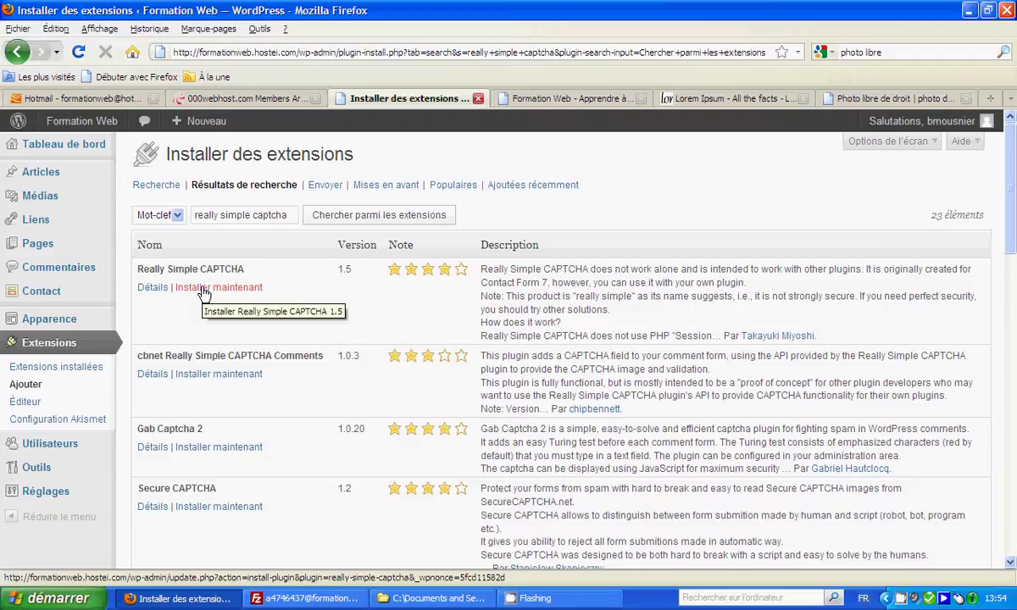
{"action": "left_click", "coordinate": [204, 291]}
{"action": "left_click", "coordinate": [428, 321]}
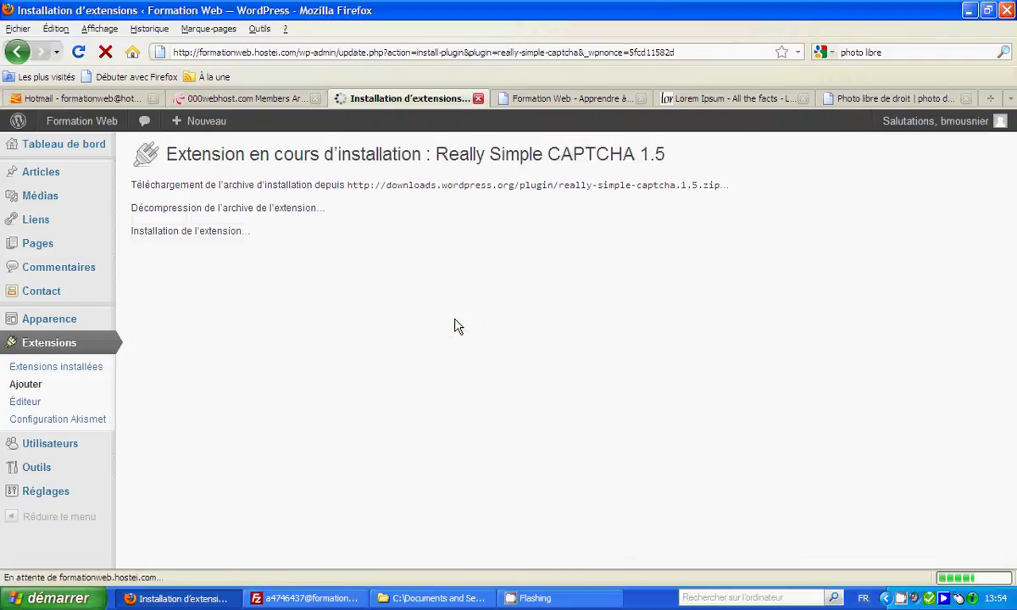
{"action": "left_click", "coordinate": [170, 282]}
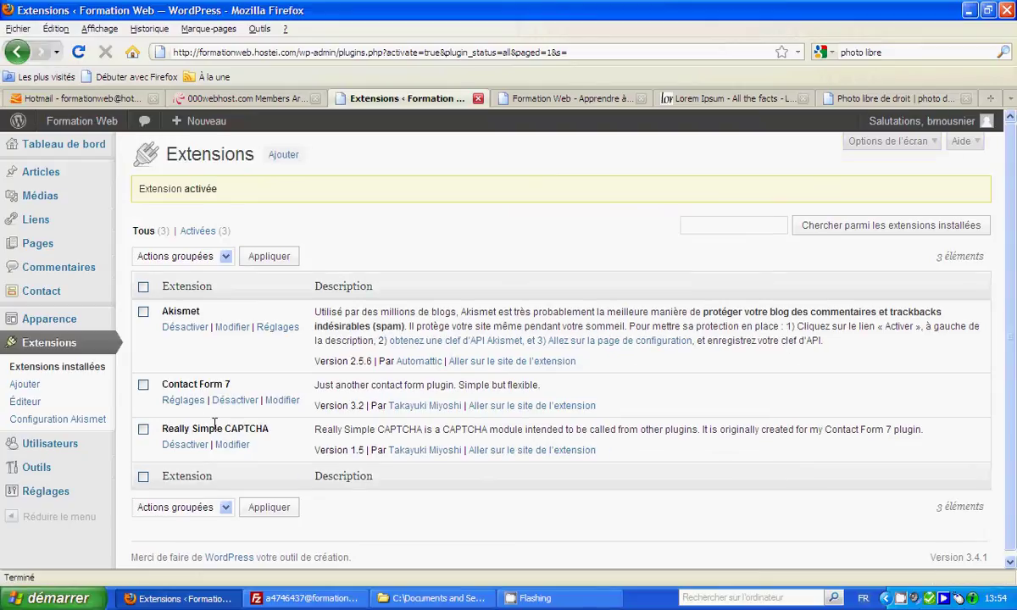
Open Contact form 1 for editing in Contact Form 7 and select its whole shortcode.
{"action": "left_click", "coordinate": [45, 292]}
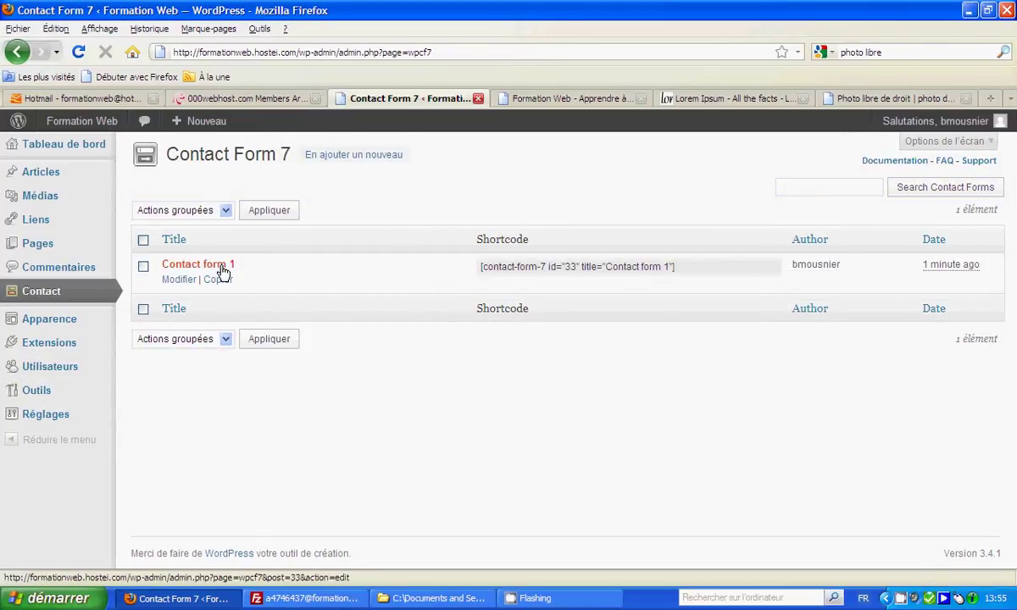
{"action": "left_click", "coordinate": [188, 270]}
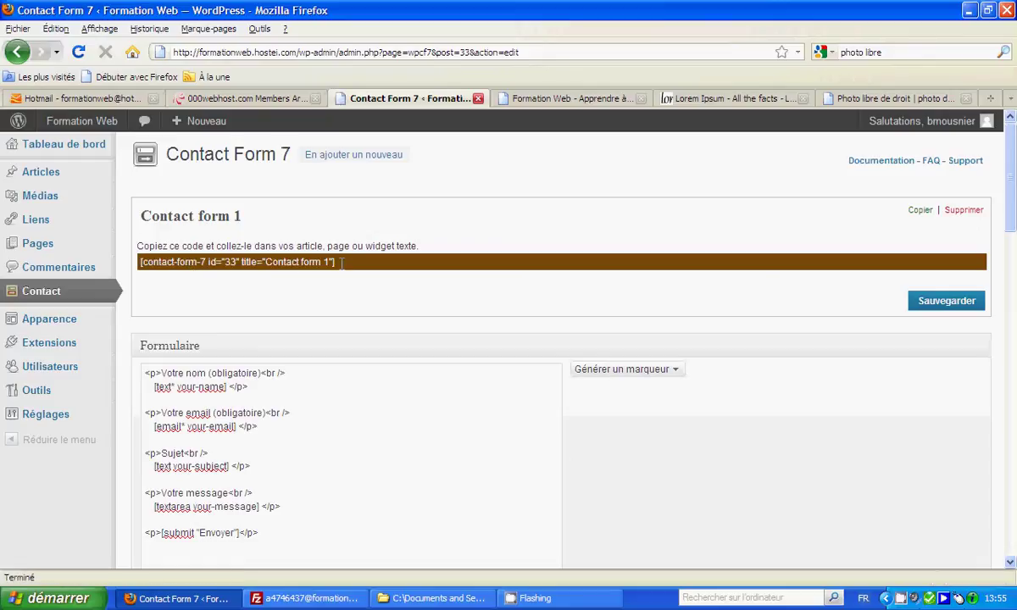
{"action": "left_click_drag", "start_coordinate": [341, 263], "coordinate": [229, 262]}
{"action": "double_click", "coordinate": [312, 262]}
{"action": "left_click", "coordinate": [352, 262]}
{"action": "left_click_drag", "start_coordinate": [353, 262], "coordinate": [132, 262]}
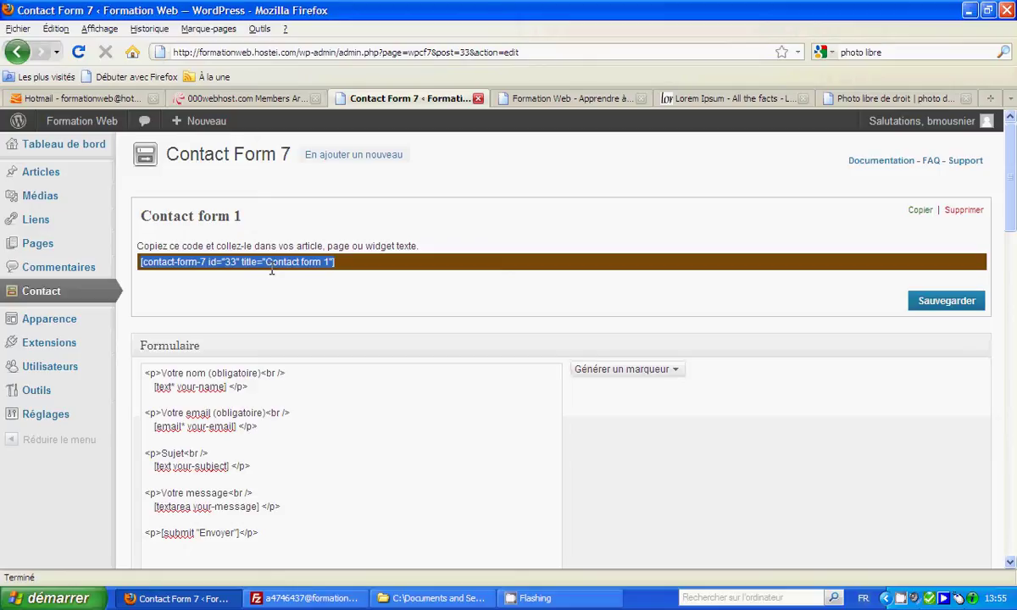
{"action": "left_click_drag", "start_coordinate": [335, 262], "coordinate": [132, 254]}
Examine the contact form's email settings, the name, email, subject and message tags in its template, and the available tag types.
{"action": "scroll", "coordinate": [327, 378], "scroll_direction": "down", "scroll_amount": 10}
{"action": "scroll", "coordinate": [328, 365], "scroll_direction": "up", "scroll_amount": 2}
{"action": "scroll", "coordinate": [329, 363], "scroll_direction": "up", "scroll_amount": 8}
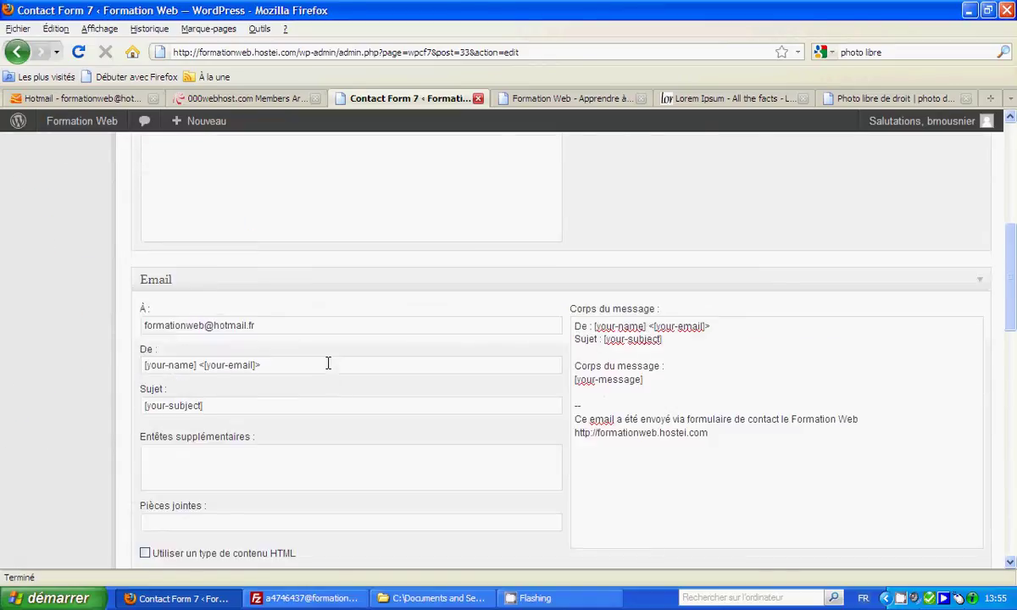
{"action": "left_click", "coordinate": [276, 341]}
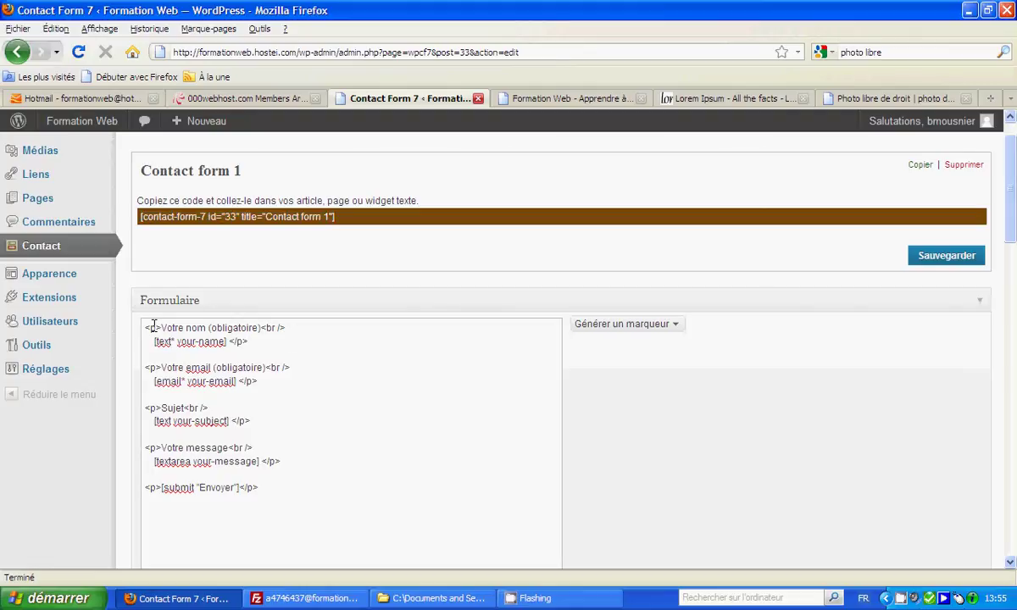
{"action": "left_click_drag", "start_coordinate": [153, 340], "coordinate": [226, 341]}
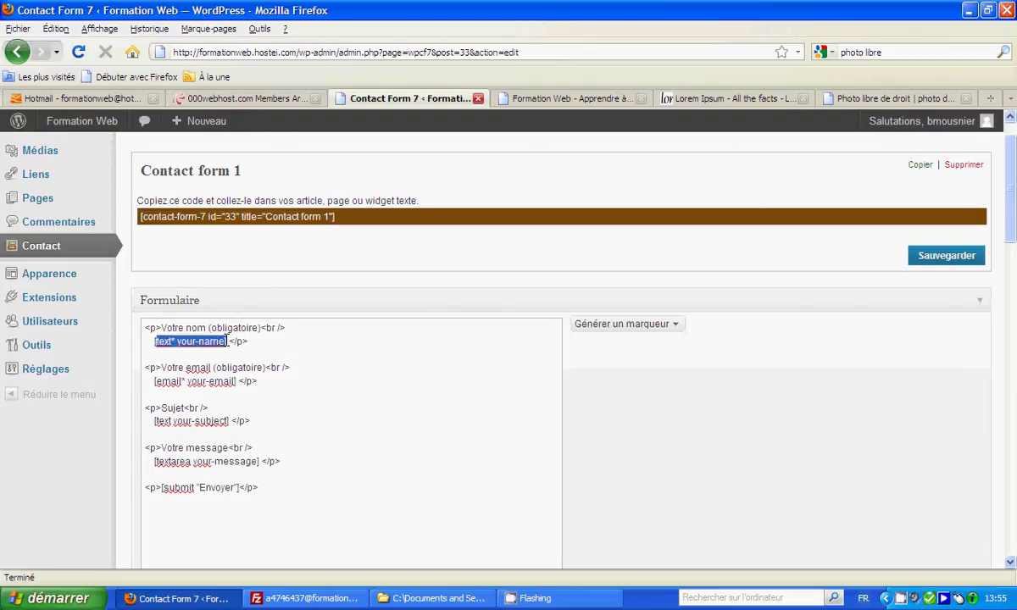
{"action": "left_click_drag", "start_coordinate": [152, 381], "coordinate": [242, 382]}
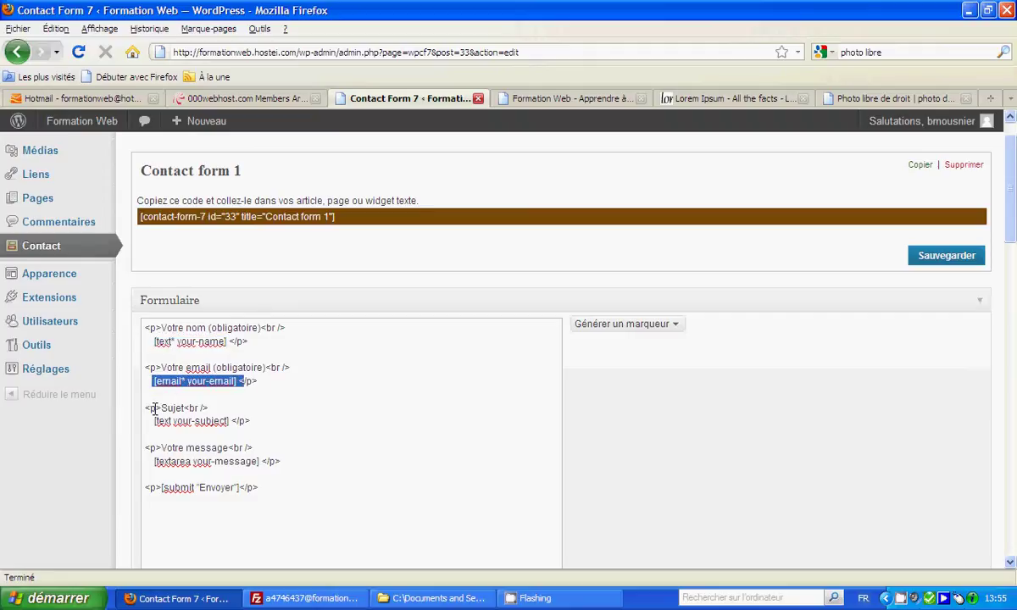
{"action": "left_click_drag", "start_coordinate": [153, 422], "coordinate": [229, 421]}
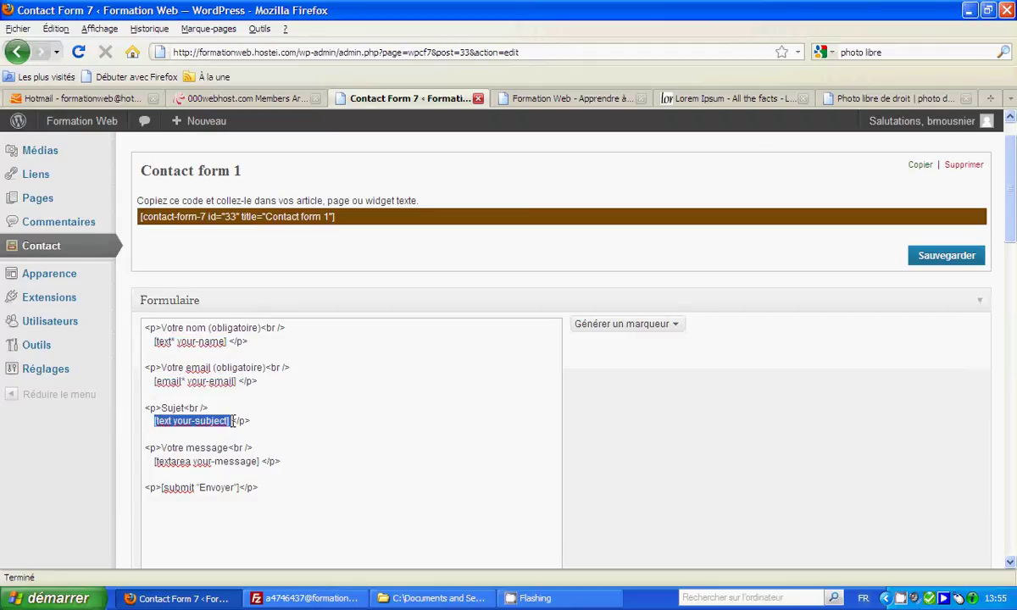
{"action": "left_click_drag", "start_coordinate": [153, 461], "coordinate": [258, 460]}
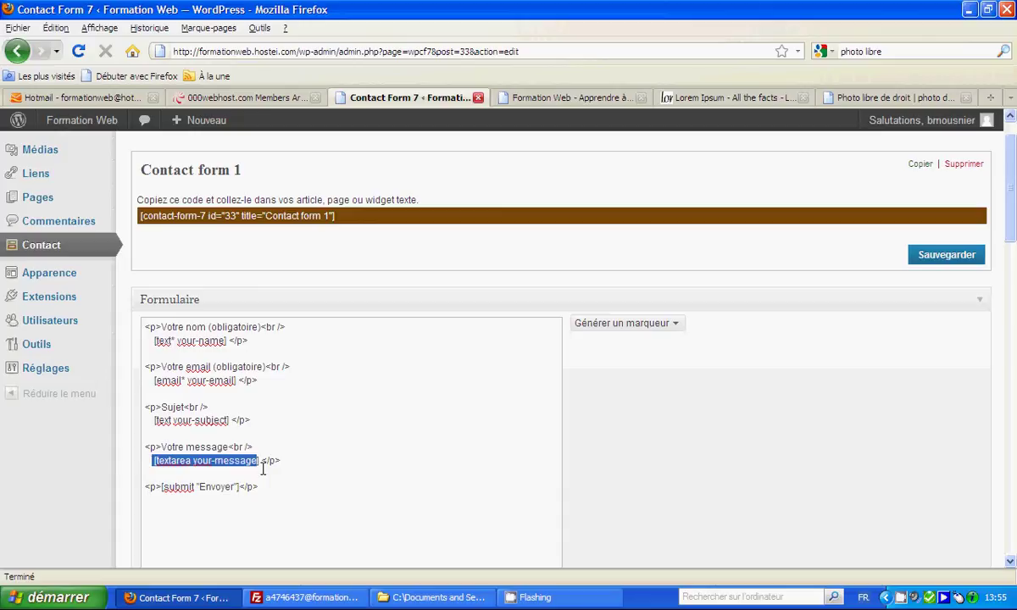
{"action": "left_click", "coordinate": [677, 327]}
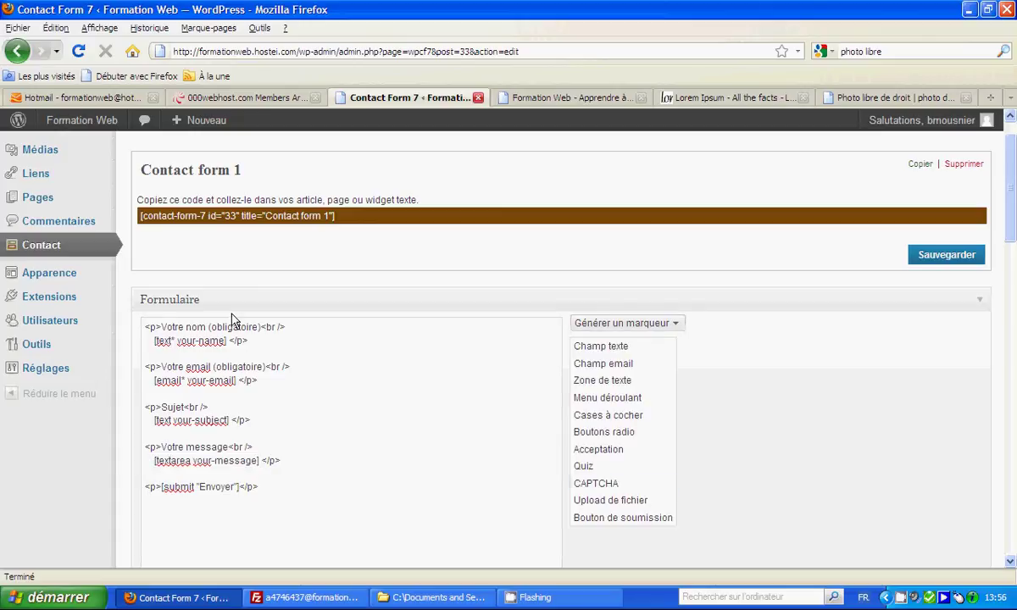
{"action": "left_click", "coordinate": [277, 328]}
{"action": "left_click_drag", "start_coordinate": [168, 327], "coordinate": [271, 509]}
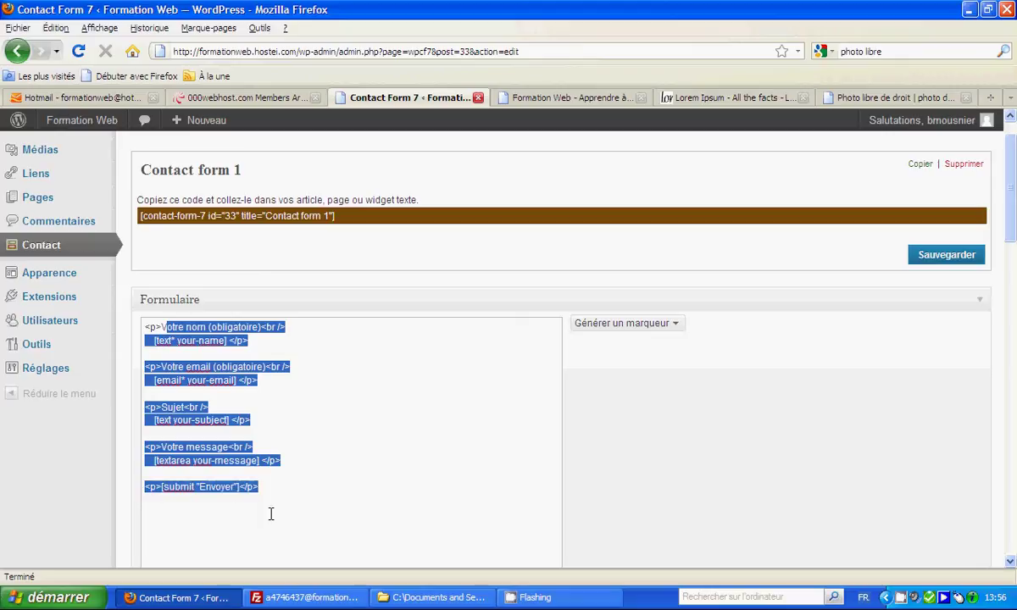
Generate a CAPTCHA tag for the contact form and bring up its image and input field codes.
{"action": "left_click", "coordinate": [652, 323]}
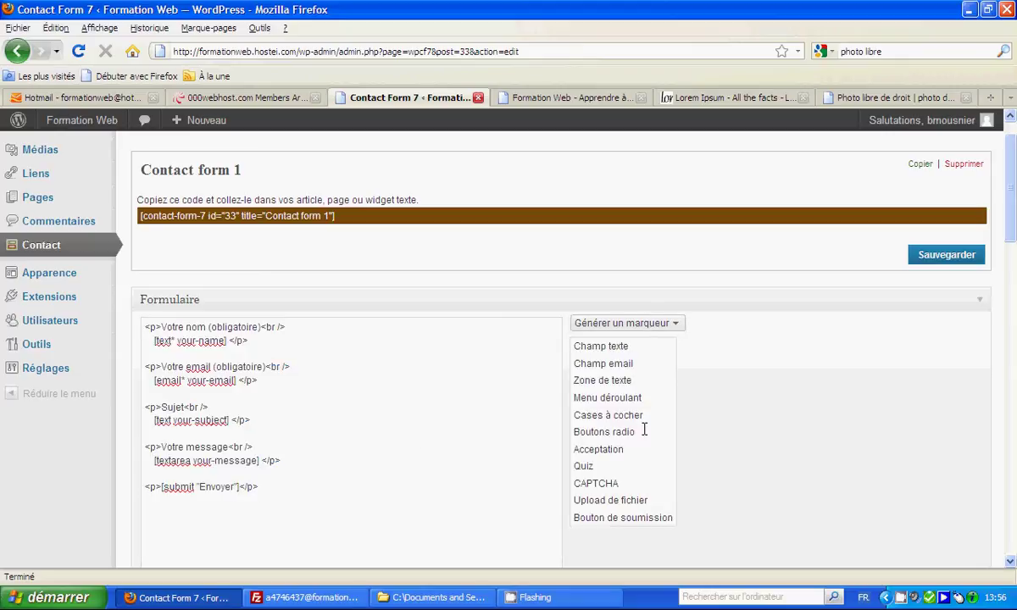
{"action": "left_click", "coordinate": [603, 483]}
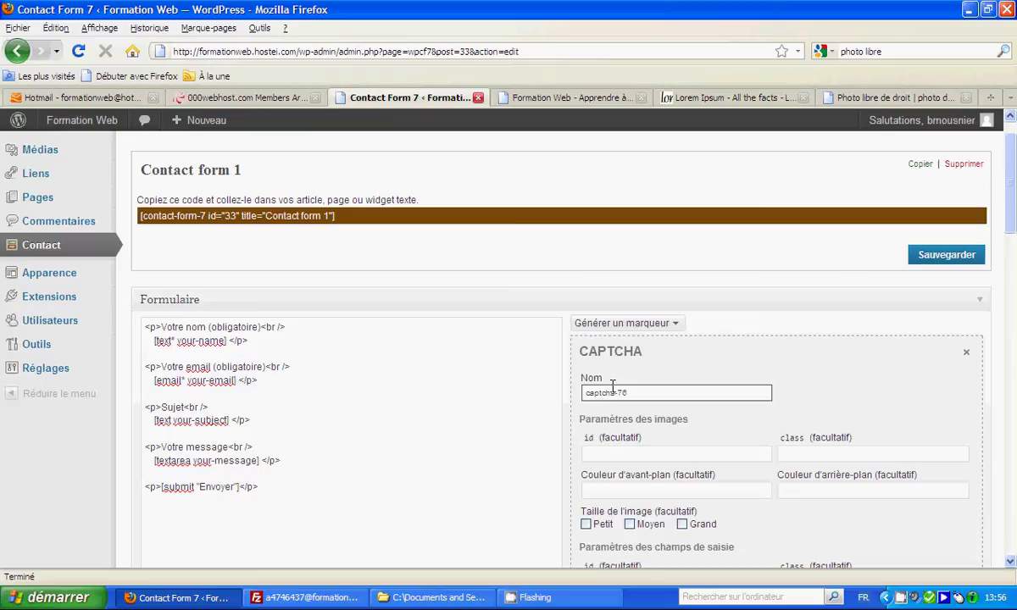
{"action": "scroll", "coordinate": [612, 385], "scroll_direction": "down", "scroll_amount": 2}
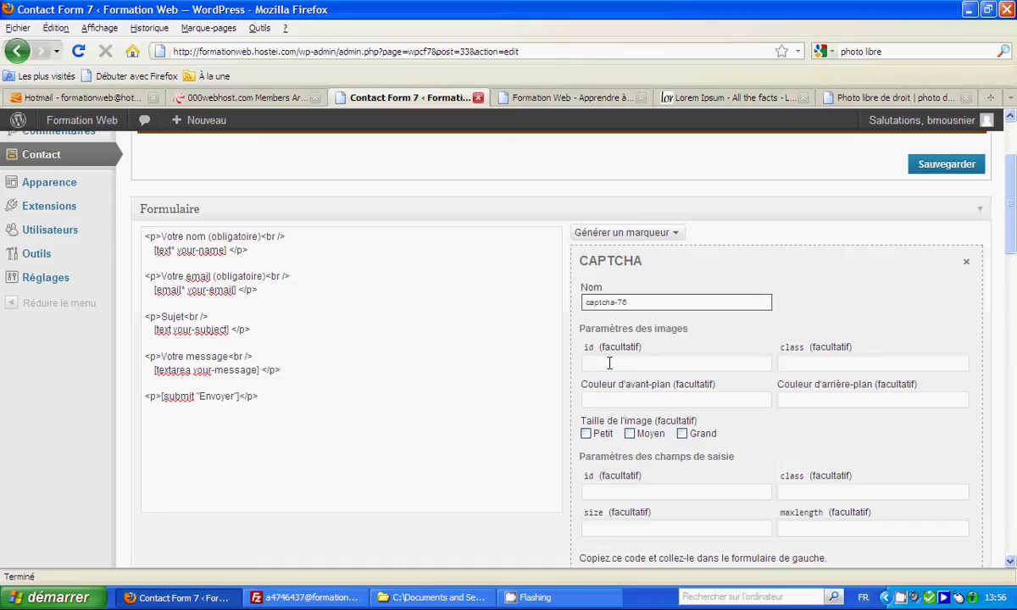
{"action": "scroll", "coordinate": [609, 408], "scroll_direction": "down", "scroll_amount": 6}
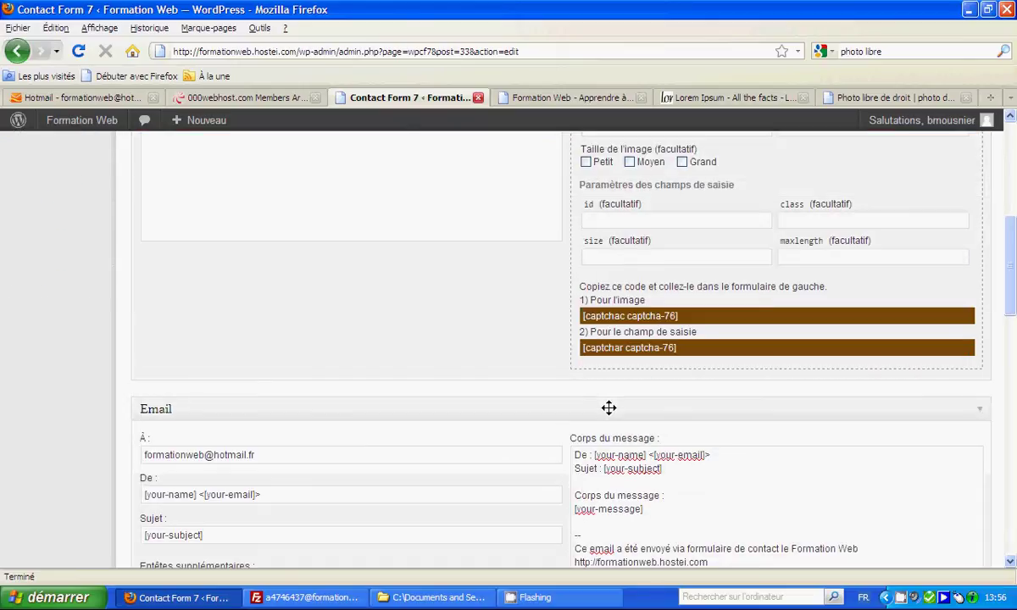
{"action": "scroll", "coordinate": [609, 408], "scroll_direction": "up", "scroll_amount": 2}
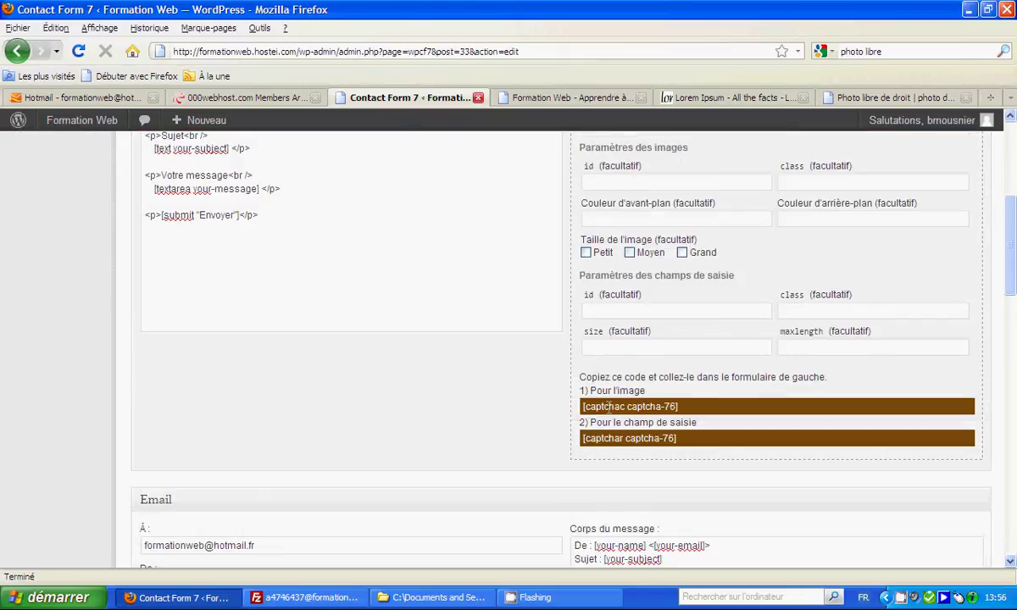
{"action": "scroll", "coordinate": [609, 408], "scroll_direction": "up", "scroll_amount": 2}
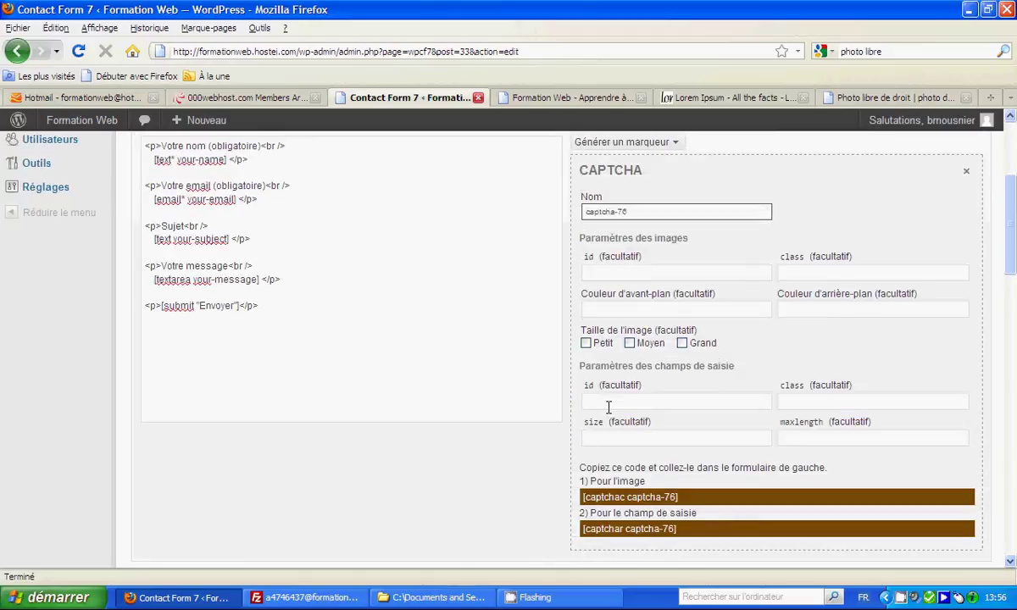
{"action": "scroll", "coordinate": [609, 407], "scroll_direction": "down", "scroll_amount": 2}
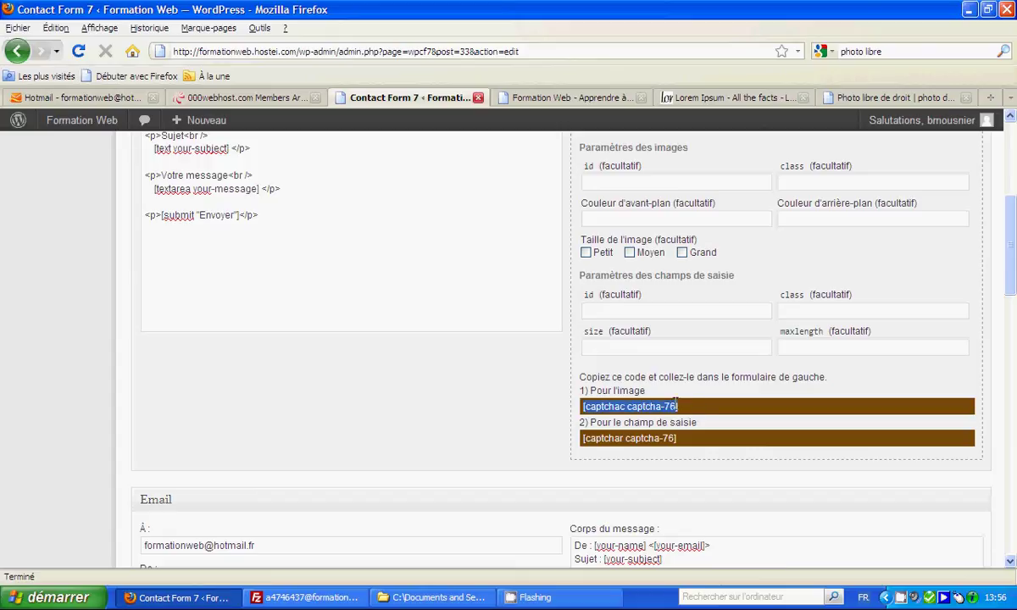
Copy the CAPTCHA image code and paste it after an opening <p> on a new line between the message field and the submit tag.
{"action": "left_click_drag", "start_coordinate": [676, 405], "coordinate": [582, 406]}
{"action": "key", "text": "ctrl+c"}
{"action": "scroll", "coordinate": [399, 318], "scroll_direction": "up", "scroll_amount": 6}
{"action": "scroll", "coordinate": [386, 316], "scroll_direction": "down", "scroll_amount": 3}
{"action": "left_click", "coordinate": [312, 326]}
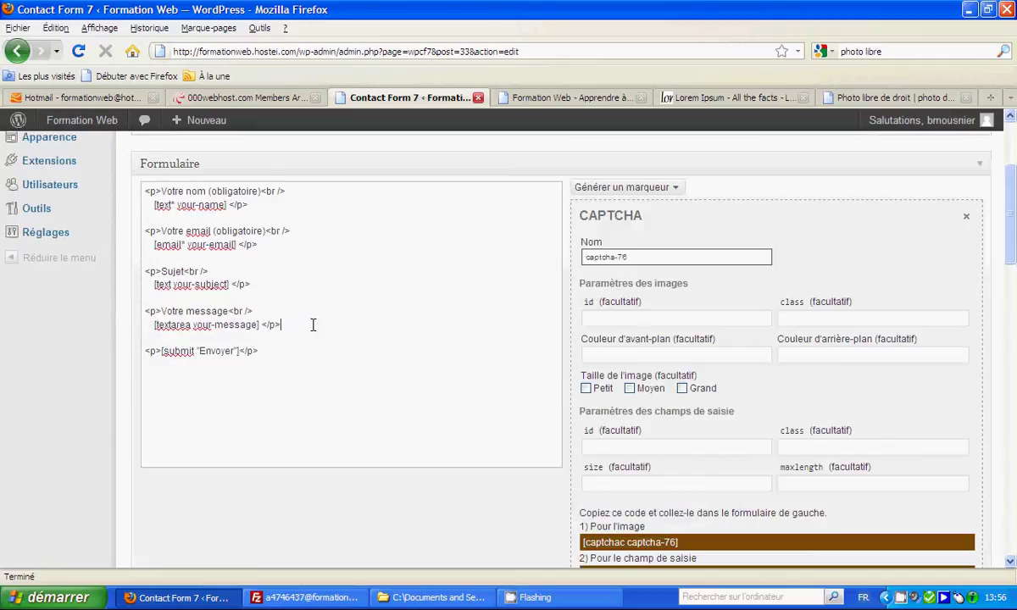
{"action": "key", "text": "Return"}
{"action": "key", "text": "Return"}
{"action": "type", "text": "<p>"}
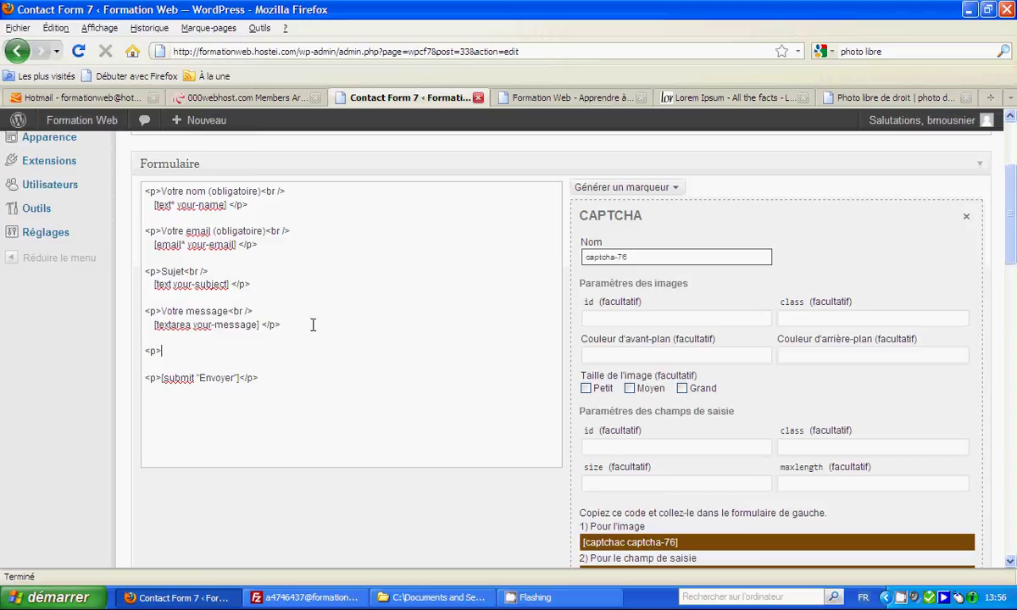
{"action": "key", "text": "ctrl+v"}
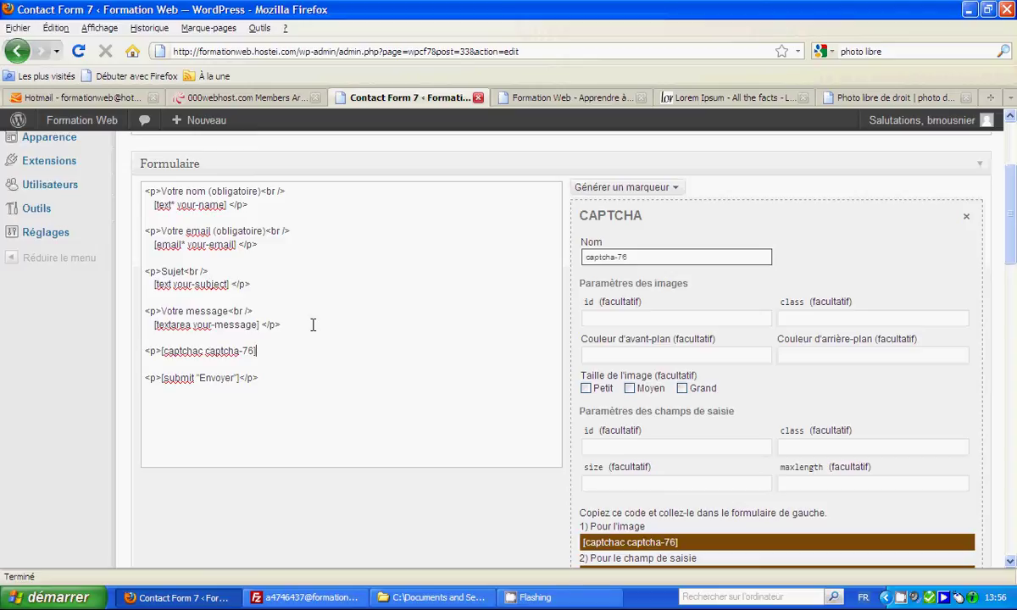
Put the [captchac captcha-76] tag on its own line and close its paragraph with </p>.
{"action": "left_click", "coordinate": [162, 352]}
{"action": "key", "text": "Return"}
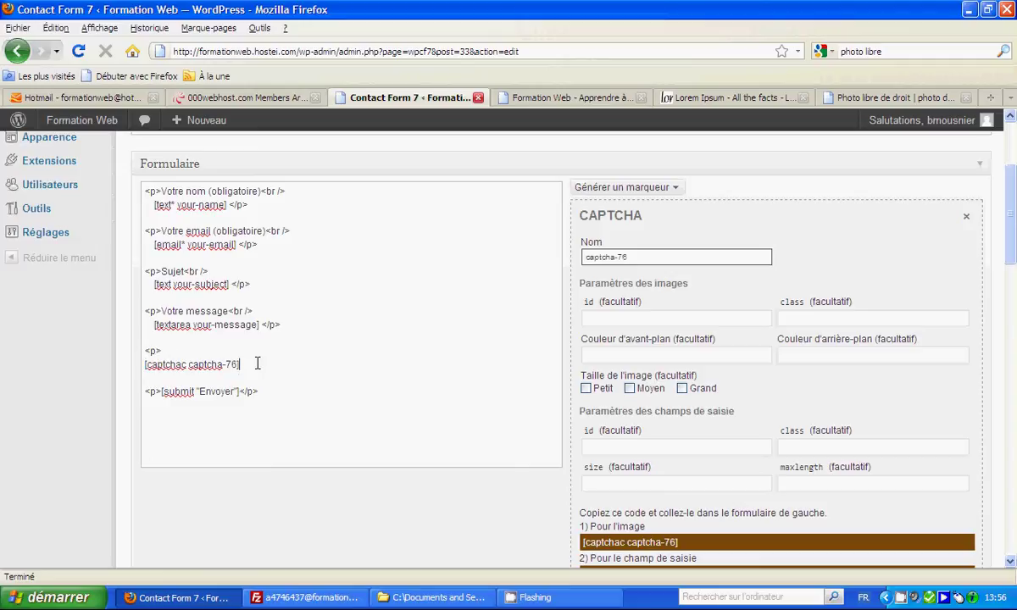
{"action": "type", "text": "</p>"}
Label the CAPTCHA paragraph "Entrer le code de vérification" after its opening <p>, followed by a <br /> line break.
{"action": "left_click_drag", "start_coordinate": [161, 351], "coordinate": [154, 350]}
{"action": "left_click_drag", "start_coordinate": [259, 364], "coordinate": [244, 364]}
{"action": "left_click_drag", "start_coordinate": [162, 350], "coordinate": [142, 350]}
{"action": "left_click_drag", "start_coordinate": [259, 365], "coordinate": [244, 366]}
{"action": "left_click", "coordinate": [186, 352]}
{"action": "type", "text": "Entrer le code"}
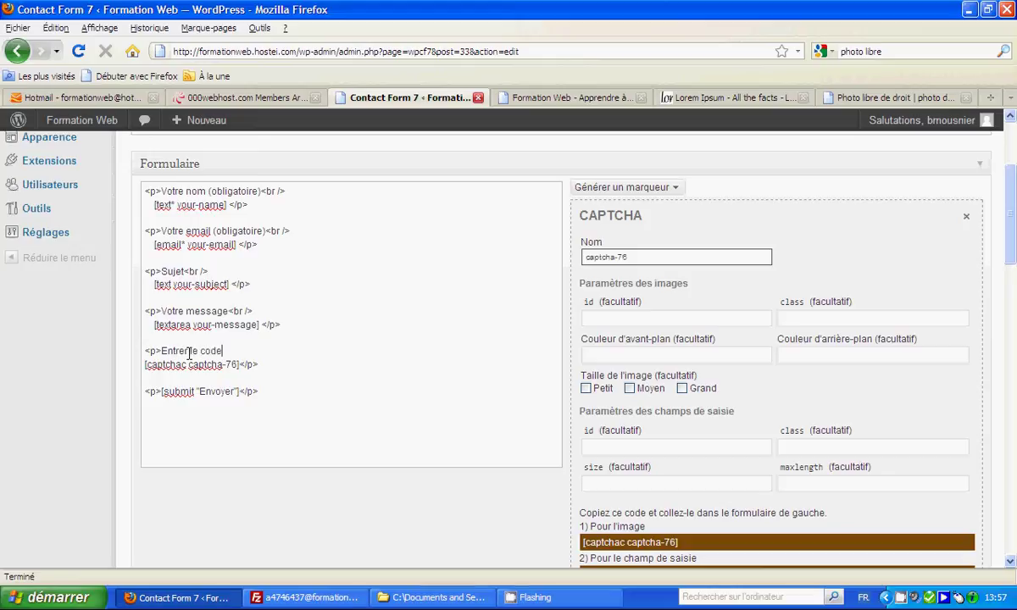
{"action": "type", "text": " de vérification<br />"}
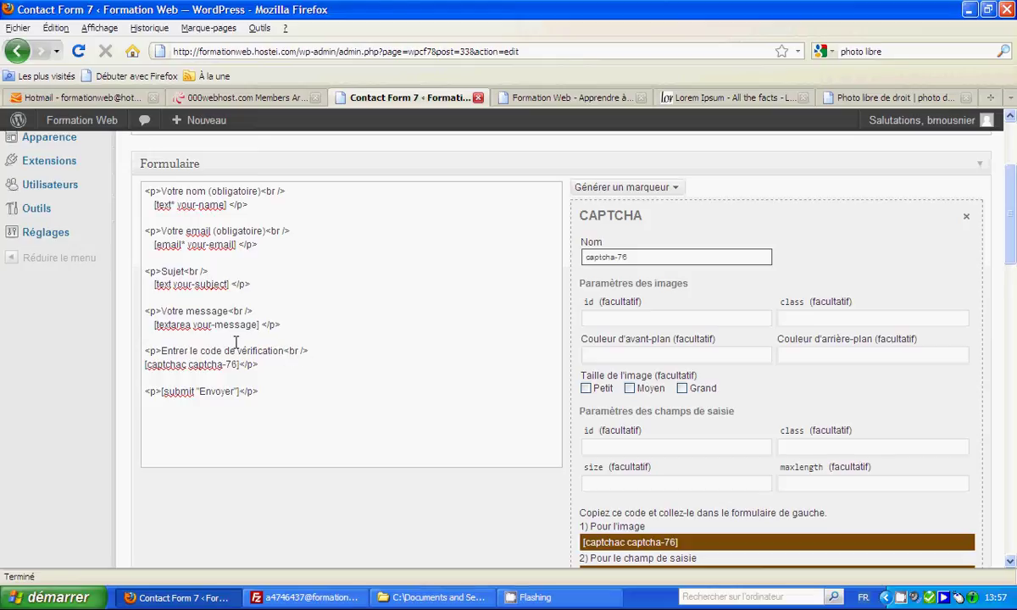
Examine the CAPTCHA paragraph's opening and closing tags, line break and label text in the form template.
{"action": "left_click_drag", "start_coordinate": [161, 351], "coordinate": [142, 351]}
{"action": "left_click_drag", "start_coordinate": [258, 365], "coordinate": [240, 364]}
{"action": "left_click_drag", "start_coordinate": [161, 351], "coordinate": [146, 349]}
{"action": "left_click", "coordinate": [160, 351]}
{"action": "mouse_move", "coordinate": [160, 351]}
{"action": "left_mouse_down"}
{"action": "mouse_move", "coordinate": [144, 351]}
{"action": "mouse_move", "coordinate": [161, 351]}
{"action": "left_mouse_up"}
{"action": "left_click", "coordinate": [145, 351]}
{"action": "left_click", "coordinate": [161, 351]}
{"action": "left_click", "coordinate": [246, 365]}
{"action": "left_click_drag", "start_coordinate": [260, 365], "coordinate": [241, 365]}
{"action": "left_click_drag", "start_coordinate": [309, 351], "coordinate": [286, 351]}
{"action": "left_click_drag", "start_coordinate": [160, 351], "coordinate": [291, 343]}
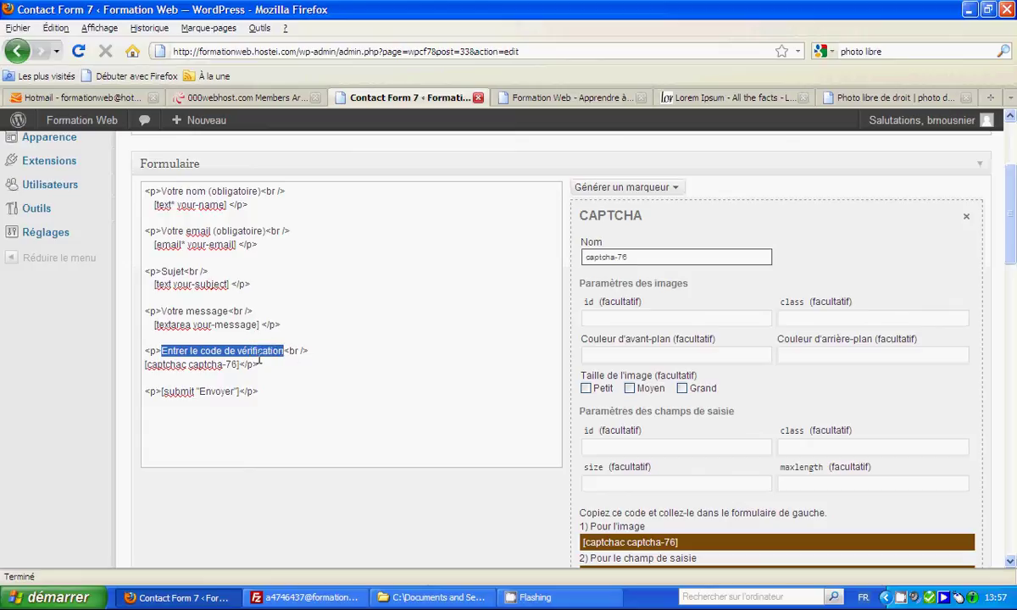
Examine the Email section's recipient, sender and subject fields and compare their tags with those in the form template.
{"action": "scroll", "coordinate": [663, 352], "scroll_direction": "down", "scroll_amount": 4}
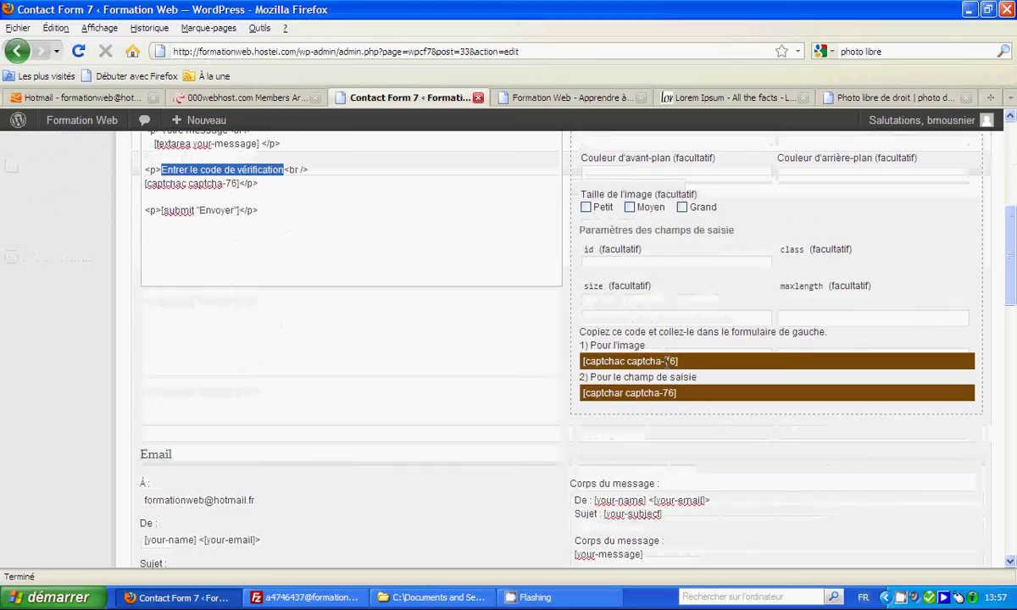
{"action": "scroll", "coordinate": [398, 318], "scroll_direction": "up", "scroll_amount": 6}
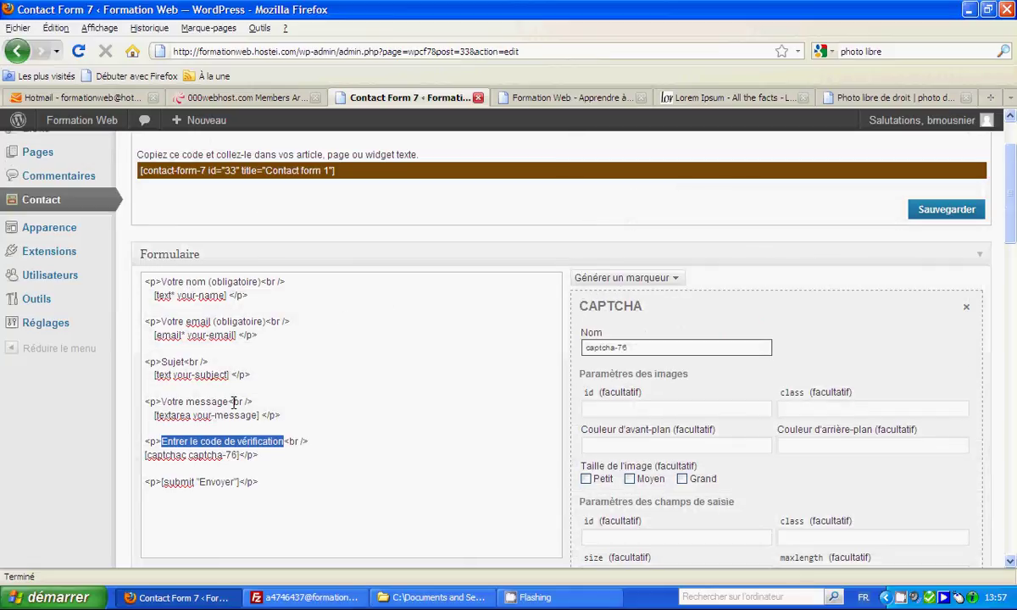
{"action": "scroll", "coordinate": [344, 338], "scroll_direction": "down", "scroll_amount": 8}
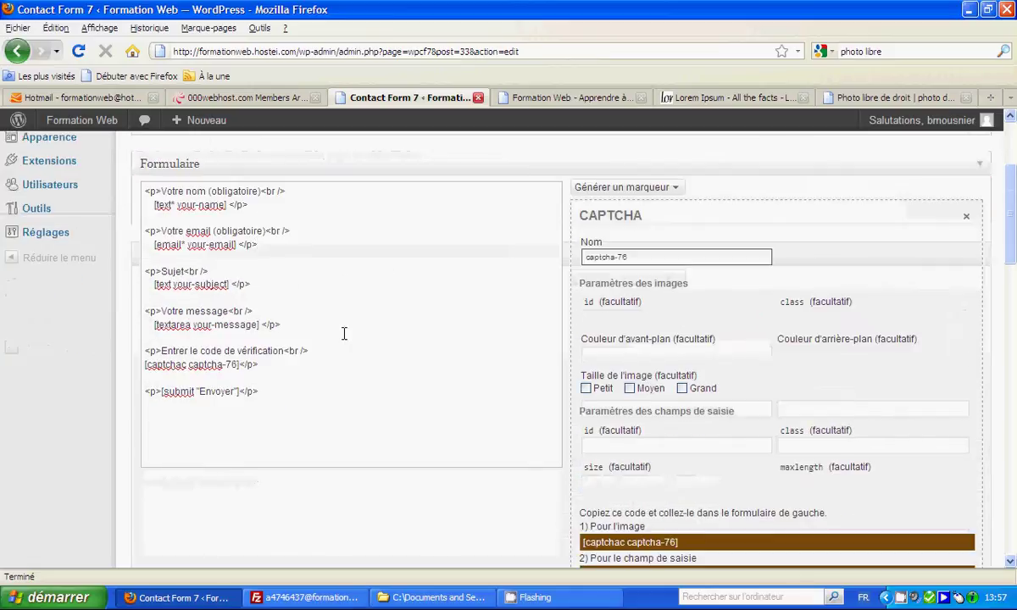
{"action": "scroll", "coordinate": [345, 338], "scroll_direction": "down", "scroll_amount": 2}
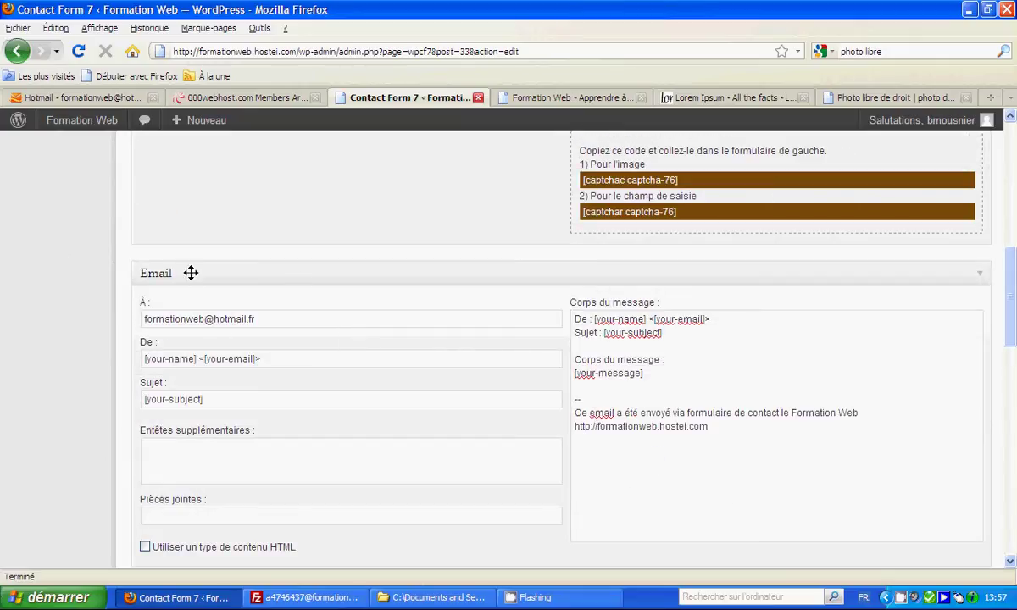
{"action": "left_click_drag", "start_coordinate": [141, 319], "coordinate": [293, 321]}
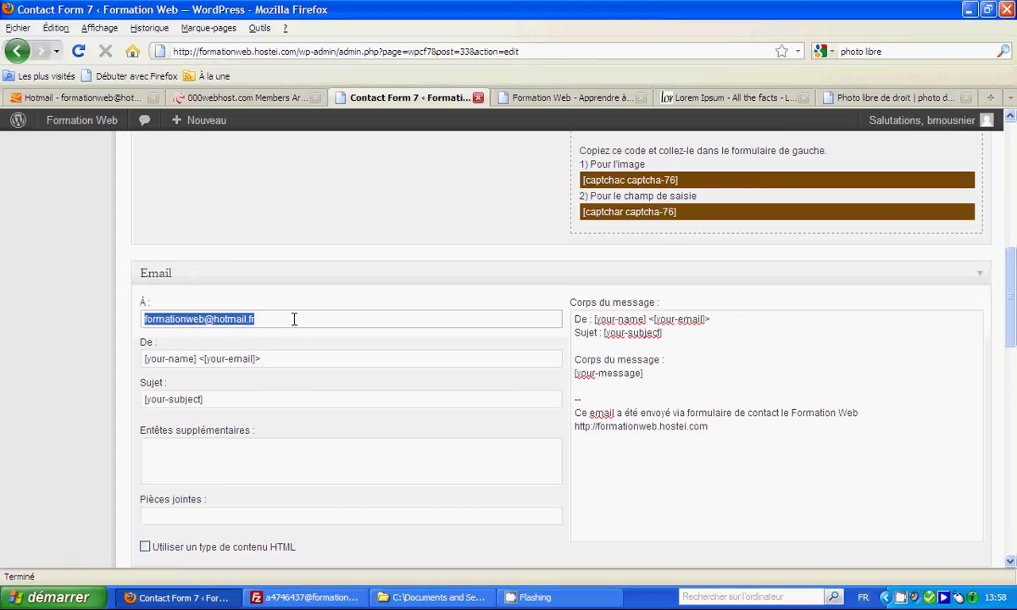
{"action": "left_click", "coordinate": [306, 319]}
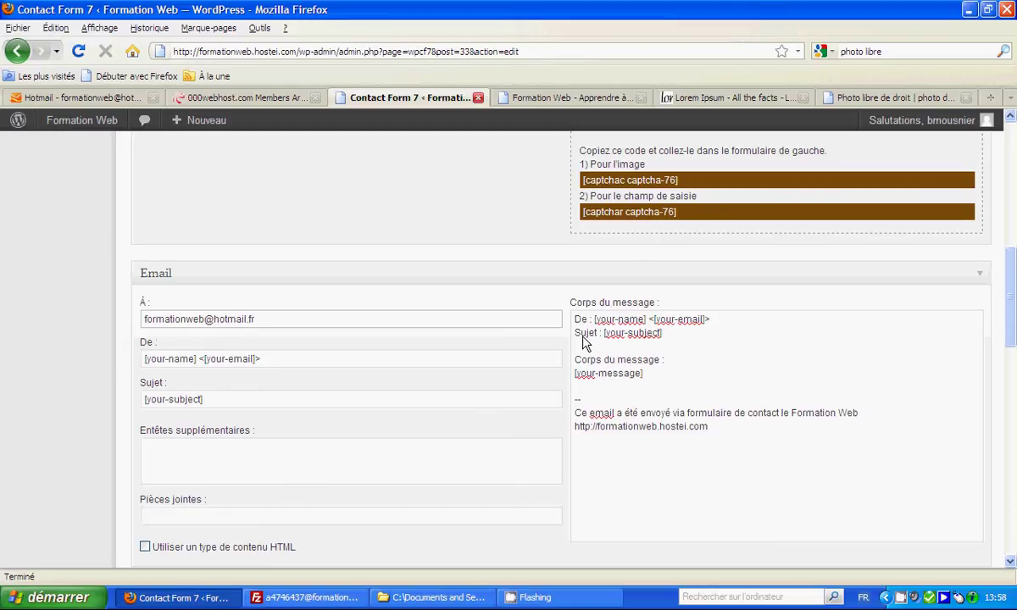
{"action": "scroll", "coordinate": [545, 336], "scroll_direction": "up", "scroll_amount": 5}
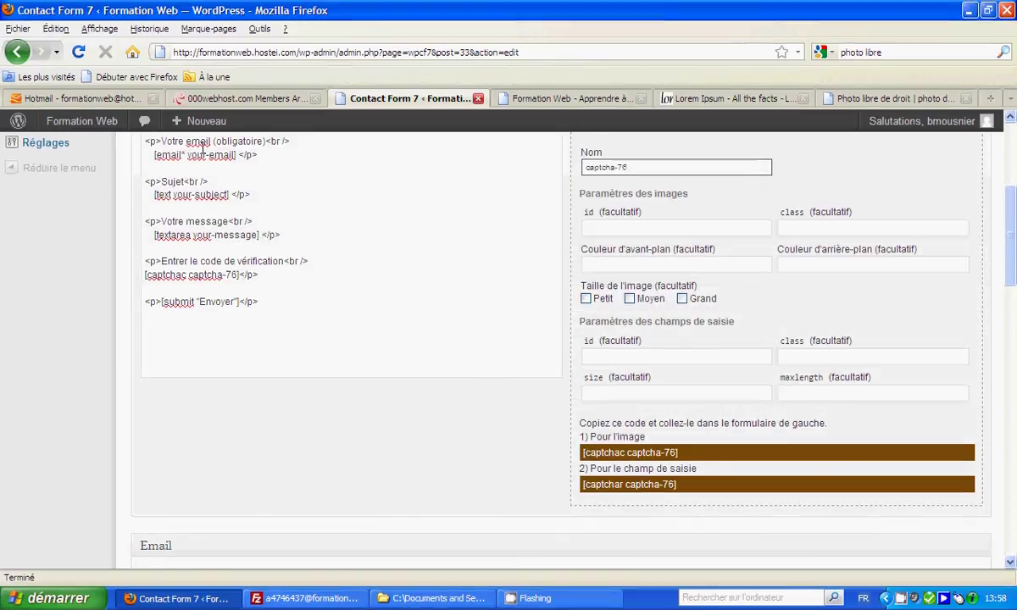
{"action": "scroll", "coordinate": [188, 215], "scroll_direction": "up", "scroll_amount": 2}
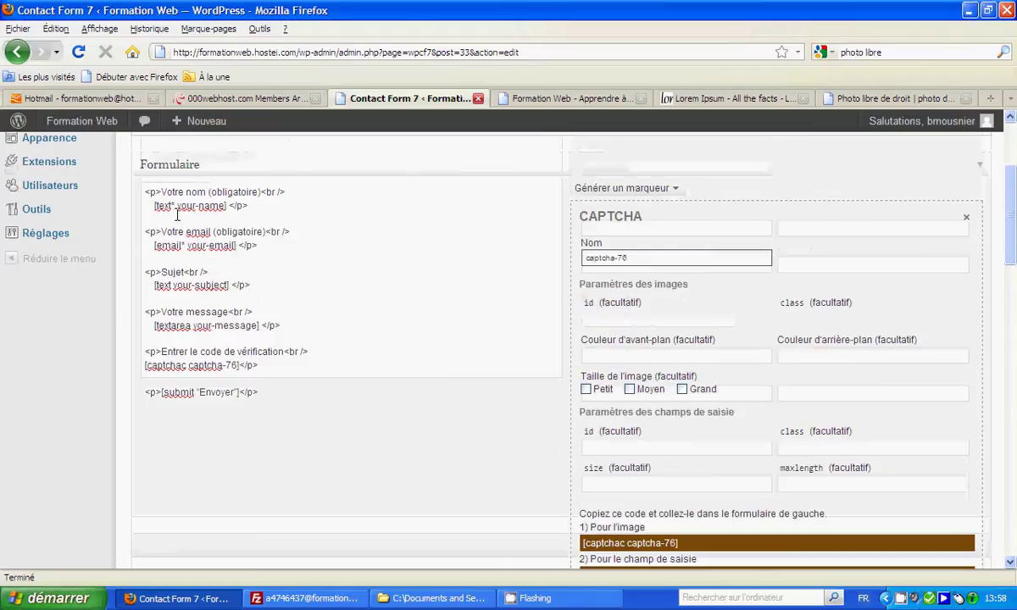
{"action": "left_click_drag", "start_coordinate": [151, 246], "coordinate": [228, 245]}
{"action": "scroll", "coordinate": [268, 271], "scroll_direction": "down", "scroll_amount": 10}
{"action": "scroll", "coordinate": [266, 267], "scroll_direction": "up", "scroll_amount": 10}
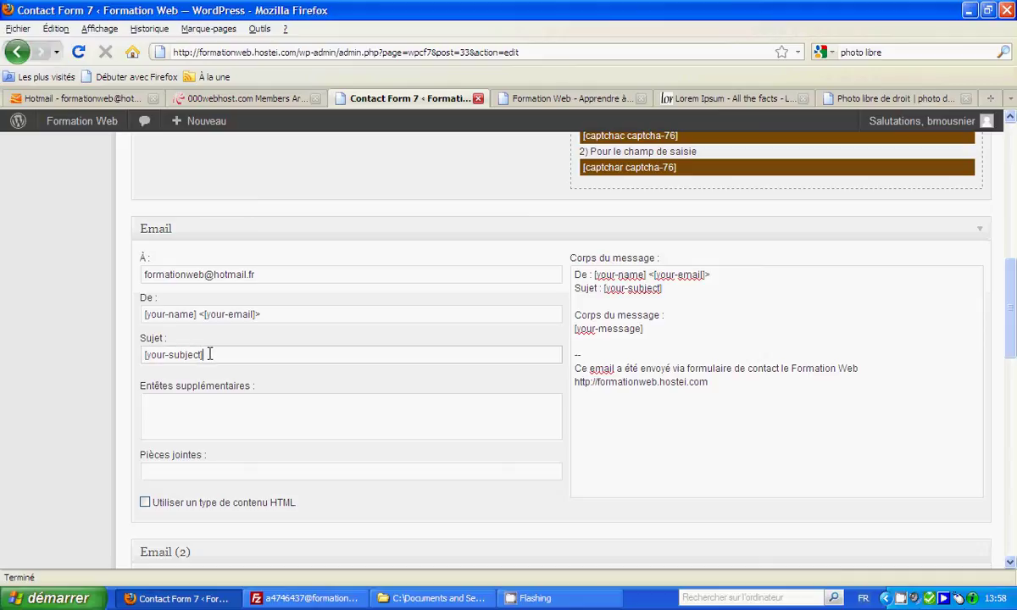
{"action": "left_click_drag", "start_coordinate": [211, 355], "coordinate": [143, 354]}
{"action": "scroll", "coordinate": [243, 347], "scroll_direction": "up", "scroll_amount": 5}
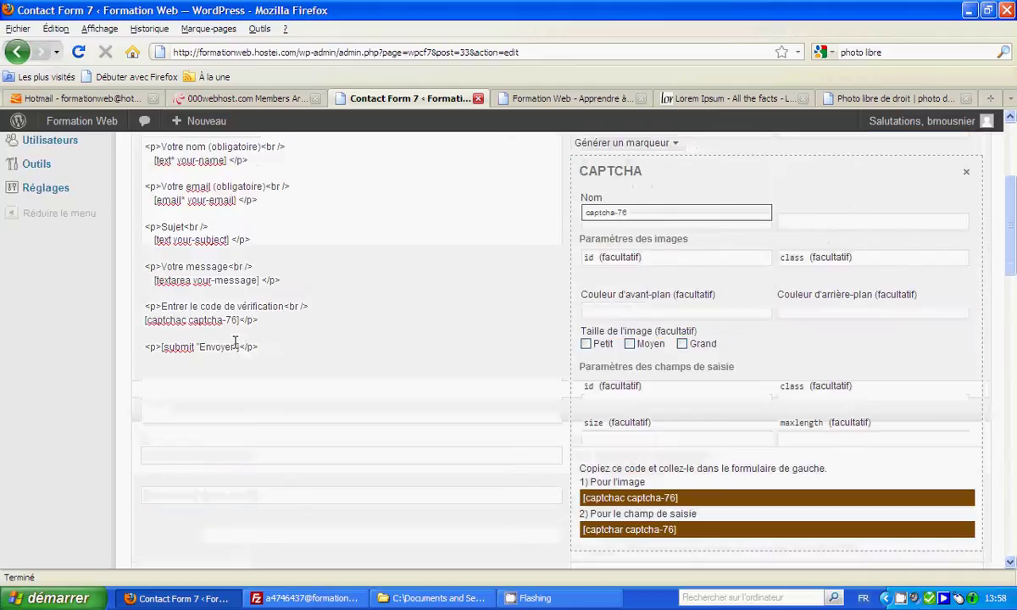
{"action": "scroll", "coordinate": [188, 258], "scroll_direction": "down", "scroll_amount": 5}
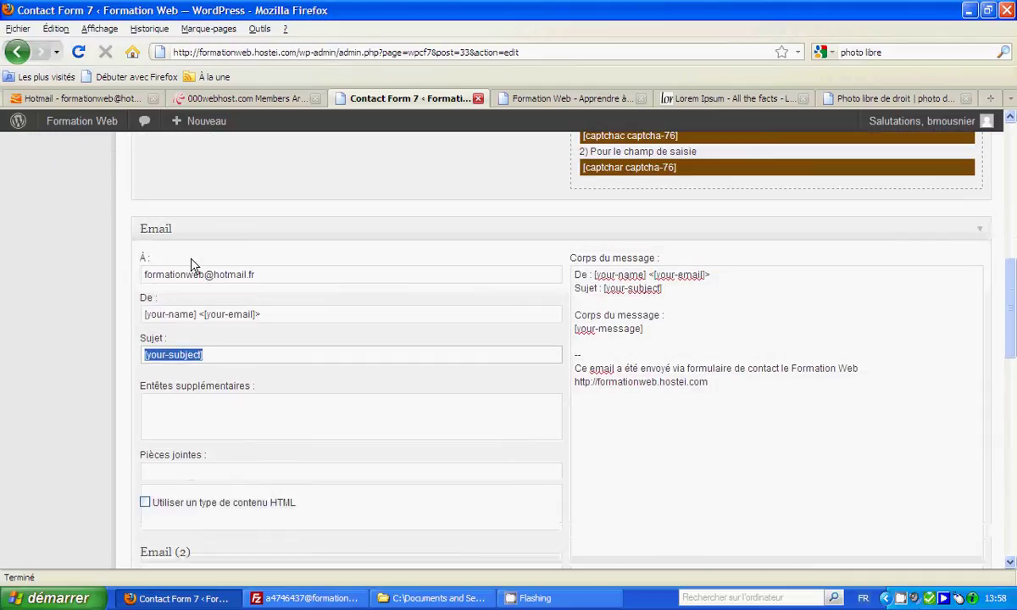
{"action": "scroll", "coordinate": [199, 377], "scroll_direction": "down", "scroll_amount": 2}
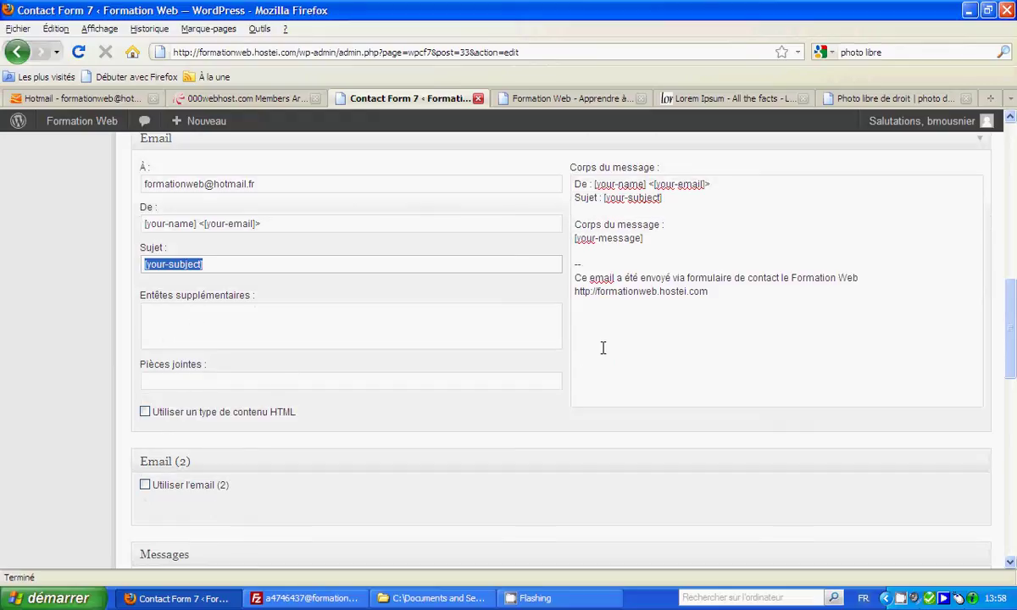
Examine the email's message body and compare its [your-message] tag with the message field in the form template.
{"action": "left_click_drag", "start_coordinate": [591, 181], "coordinate": [681, 295]}
{"action": "left_click", "coordinate": [736, 314]}
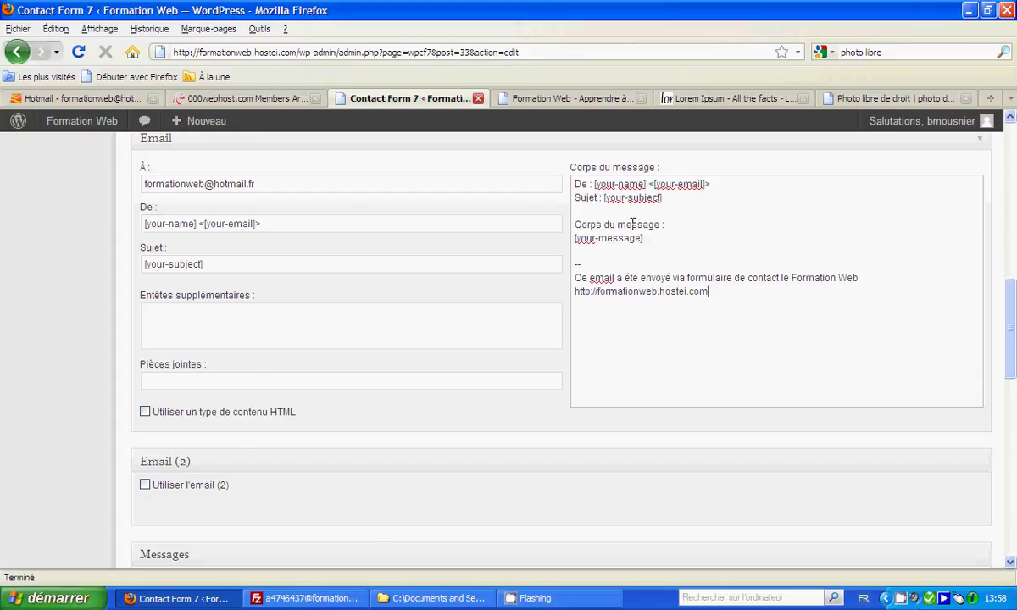
{"action": "scroll", "coordinate": [366, 264], "scroll_direction": "up", "scroll_amount": 5}
{"action": "scroll", "coordinate": [367, 264], "scroll_direction": "up", "scroll_amount": 2}
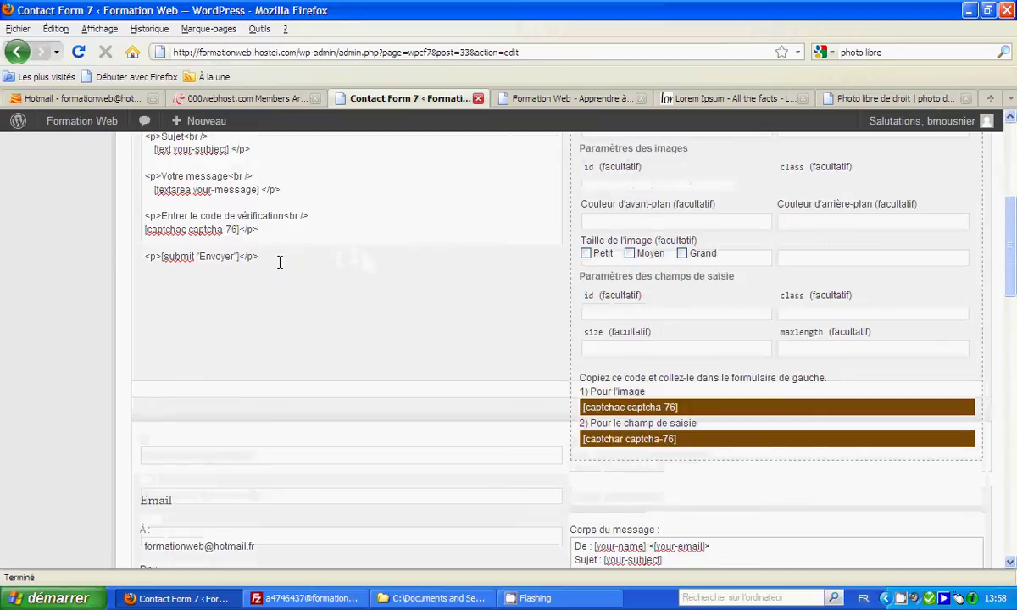
{"action": "left_click_drag", "start_coordinate": [153, 189], "coordinate": [260, 190]}
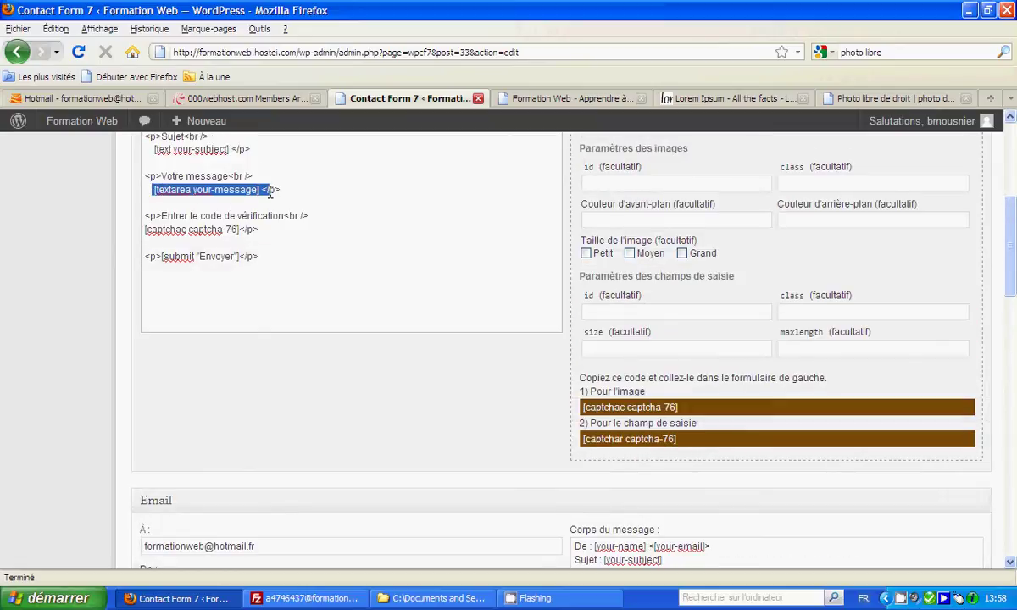
{"action": "scroll", "coordinate": [441, 308], "scroll_direction": "down", "scroll_amount": 5}
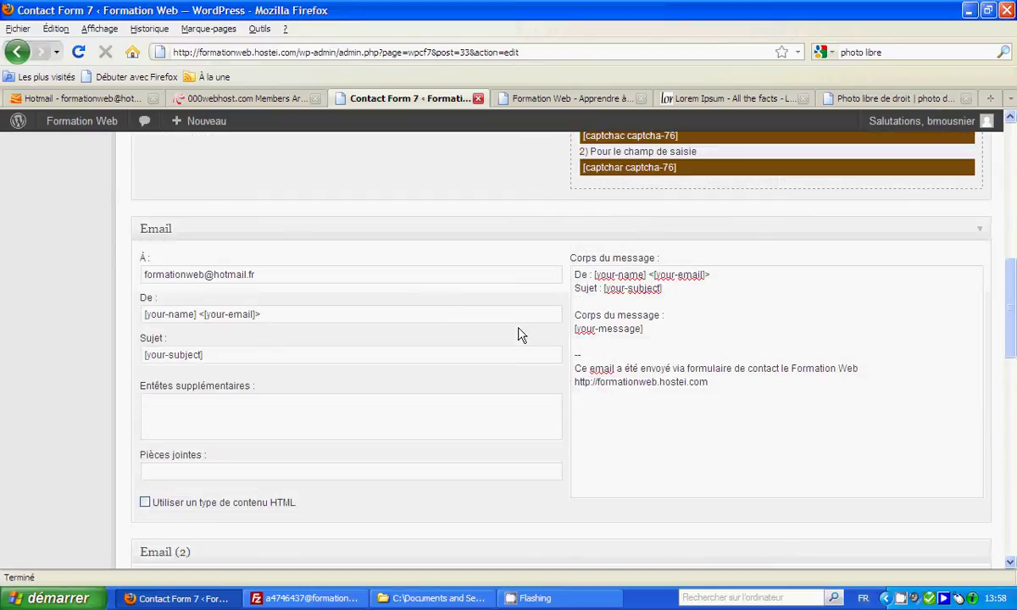
{"action": "scroll", "coordinate": [441, 309], "scroll_direction": "down", "scroll_amount": 2}
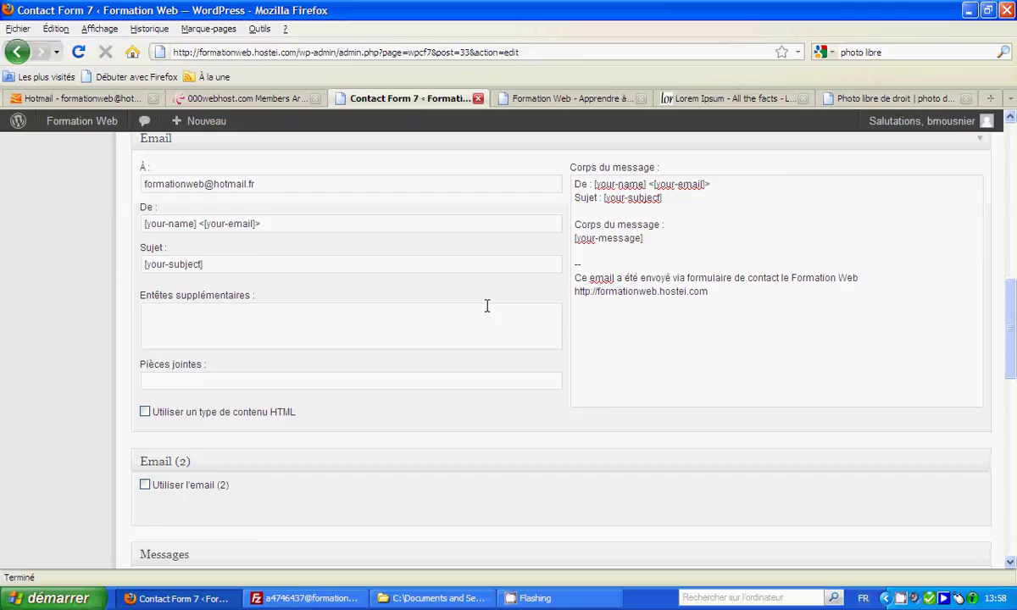
Review the Messages section, including the texts for successful sending, failed sending and validation errors.
{"action": "scroll", "coordinate": [338, 303], "scroll_direction": "down", "scroll_amount": 2}
{"action": "scroll", "coordinate": [336, 298], "scroll_direction": "down", "scroll_amount": 8}
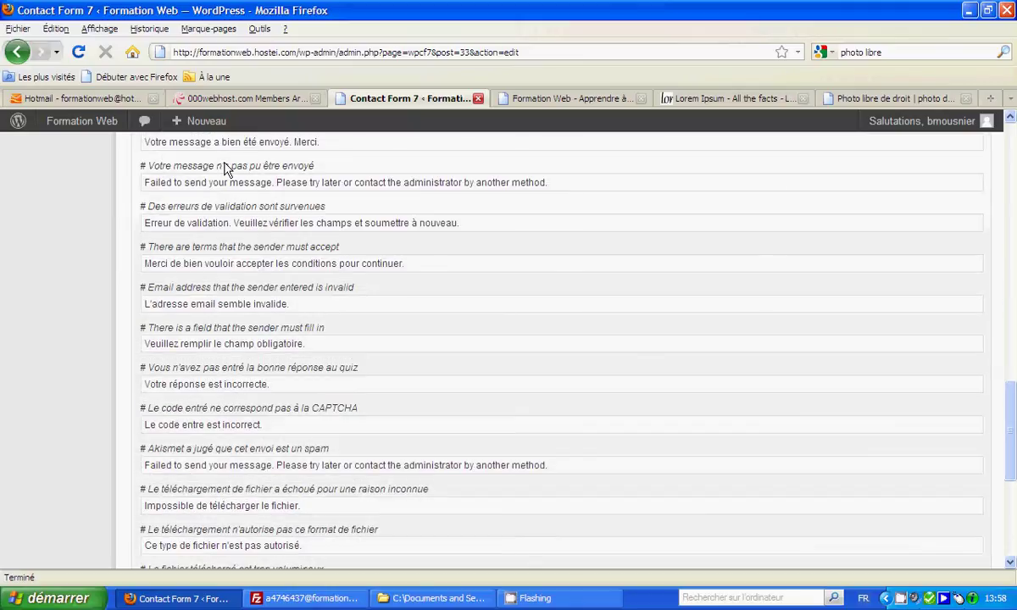
{"action": "scroll", "coordinate": [239, 203], "scroll_direction": "up", "scroll_amount": 2}
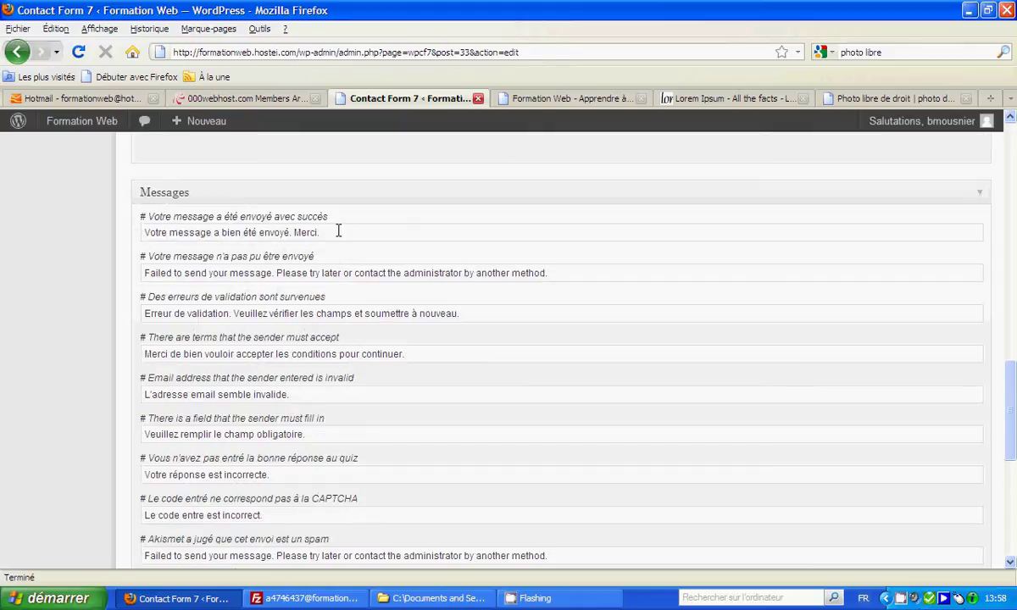
{"action": "left_click_drag", "start_coordinate": [340, 231], "coordinate": [131, 231]}
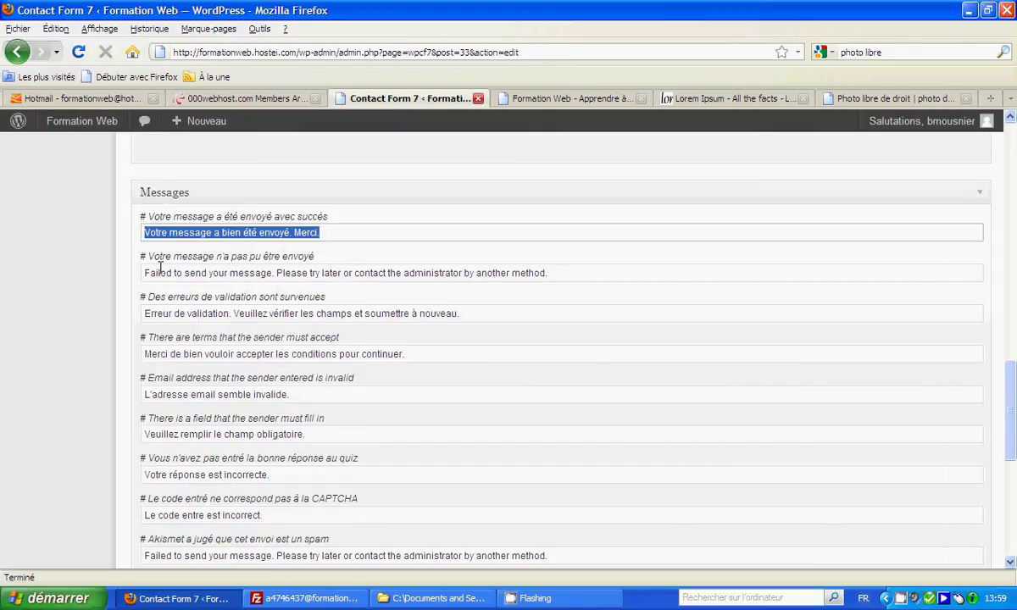
{"action": "left_click_drag", "start_coordinate": [536, 275], "coordinate": [134, 262]}
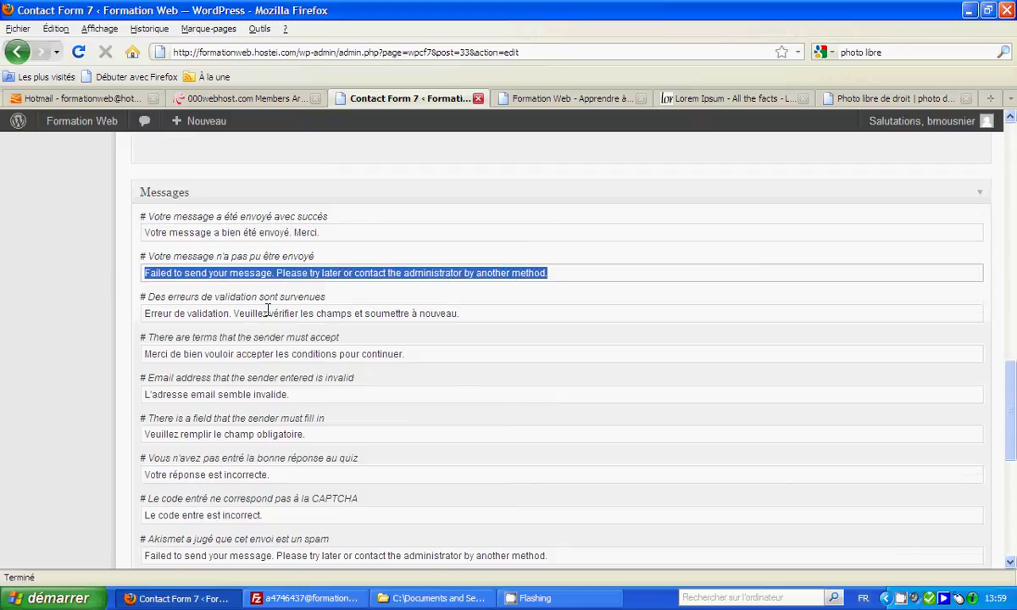
{"action": "scroll", "coordinate": [268, 310], "scroll_direction": "down", "scroll_amount": 2}
{"action": "scroll", "coordinate": [261, 322], "scroll_direction": "down", "scroll_amount": 7}
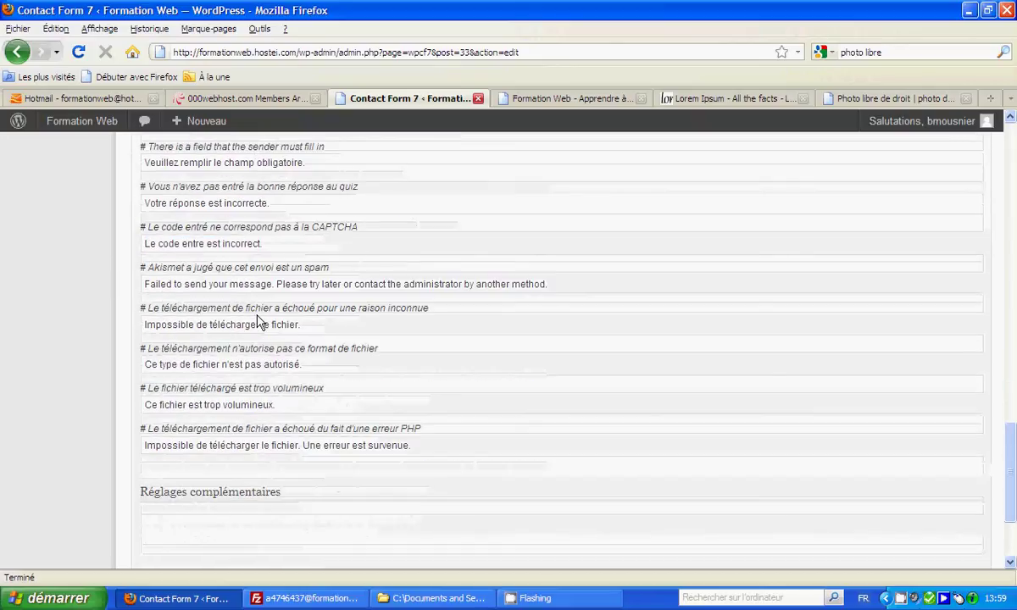
Save the changes made to Contact form 1.
{"action": "scroll", "coordinate": [260, 322], "scroll_direction": "up", "scroll_amount": 20}
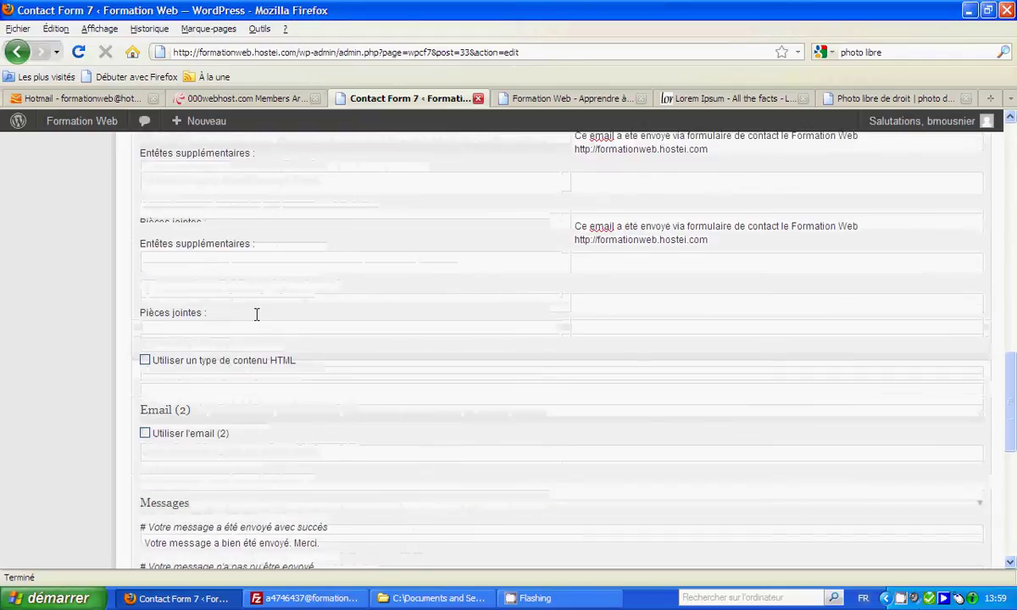
{"action": "scroll", "coordinate": [257, 316], "scroll_direction": "up", "scroll_amount": 2}
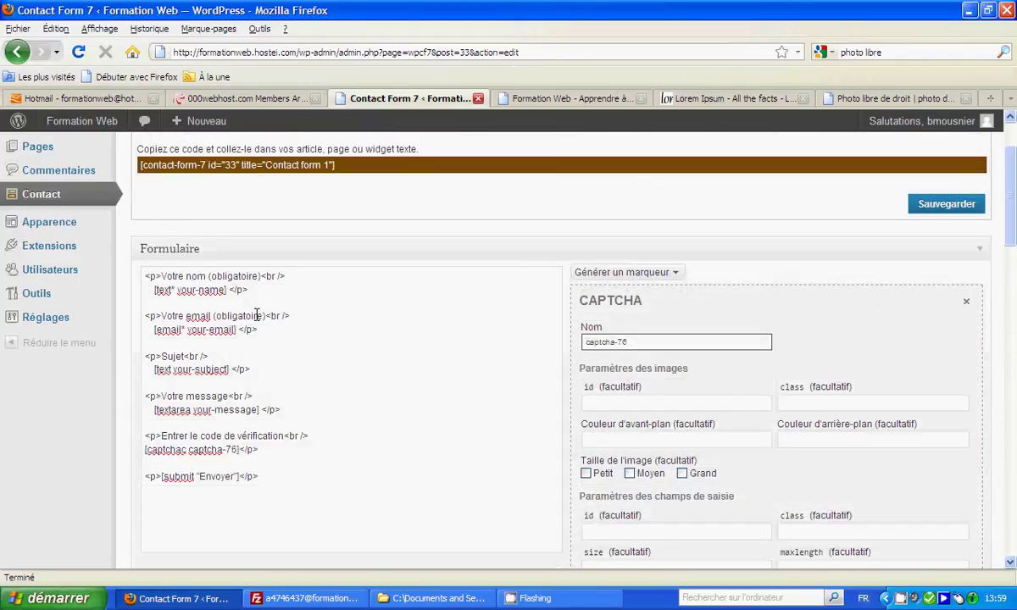
{"action": "scroll", "coordinate": [258, 319], "scroll_direction": "up", "scroll_amount": 2}
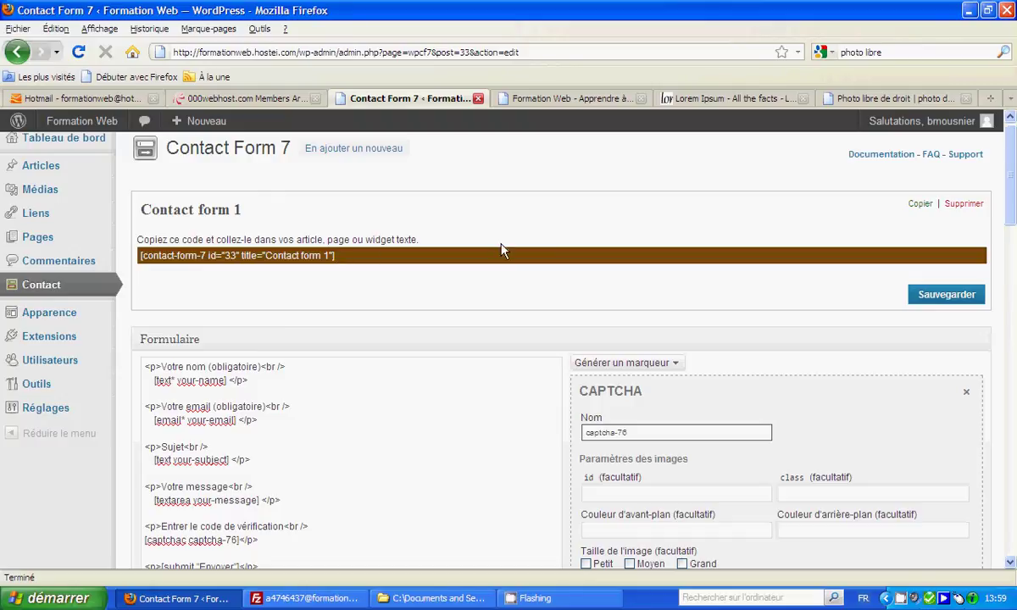
{"action": "left_click", "coordinate": [932, 299]}
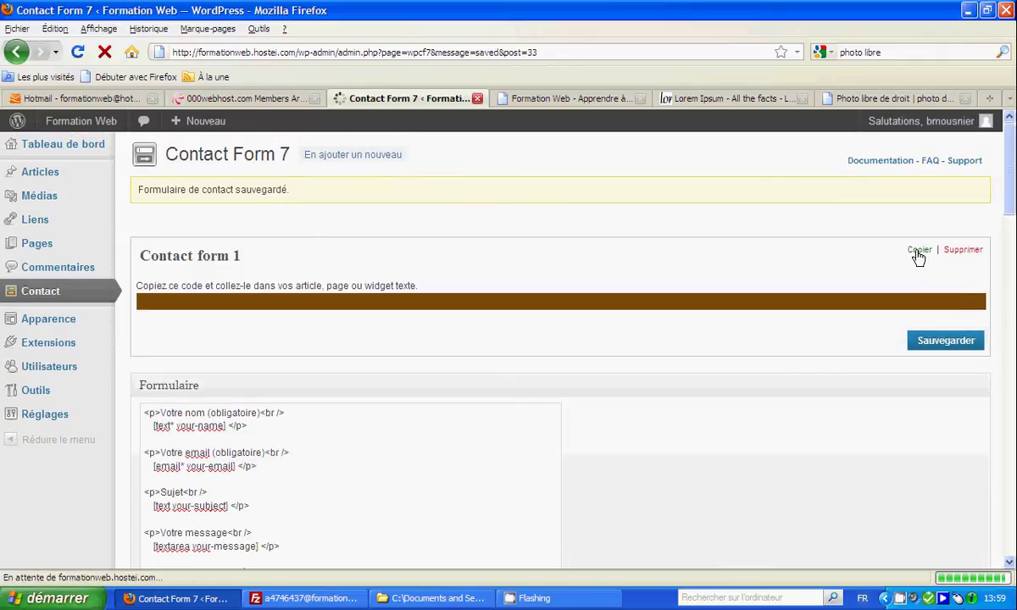
Duplicate Contact form 1 and select the copy's whole shortcode.
{"action": "left_click", "coordinate": [918, 252]}
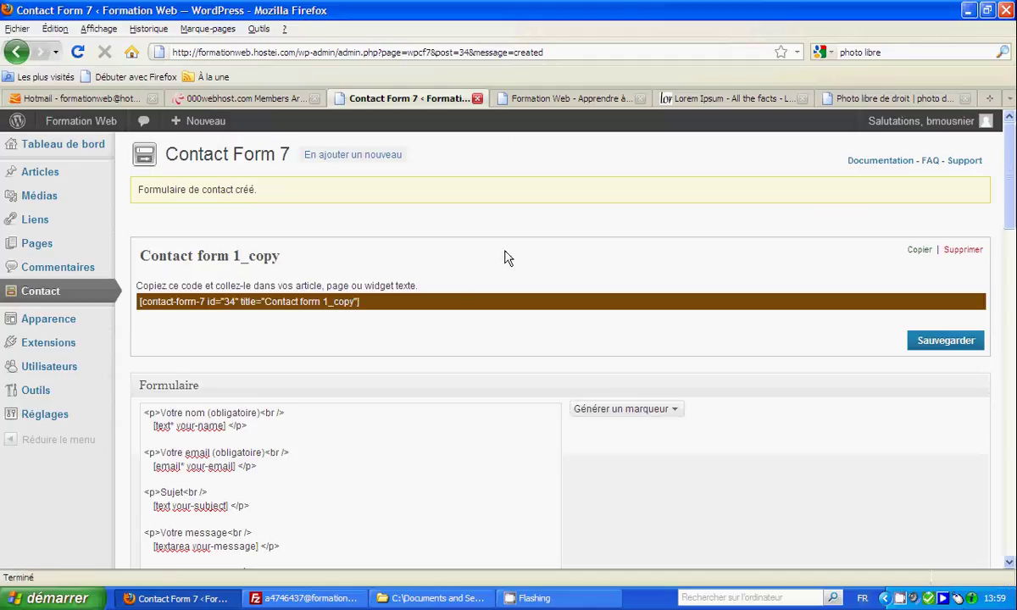
{"action": "left_click", "coordinate": [354, 301]}
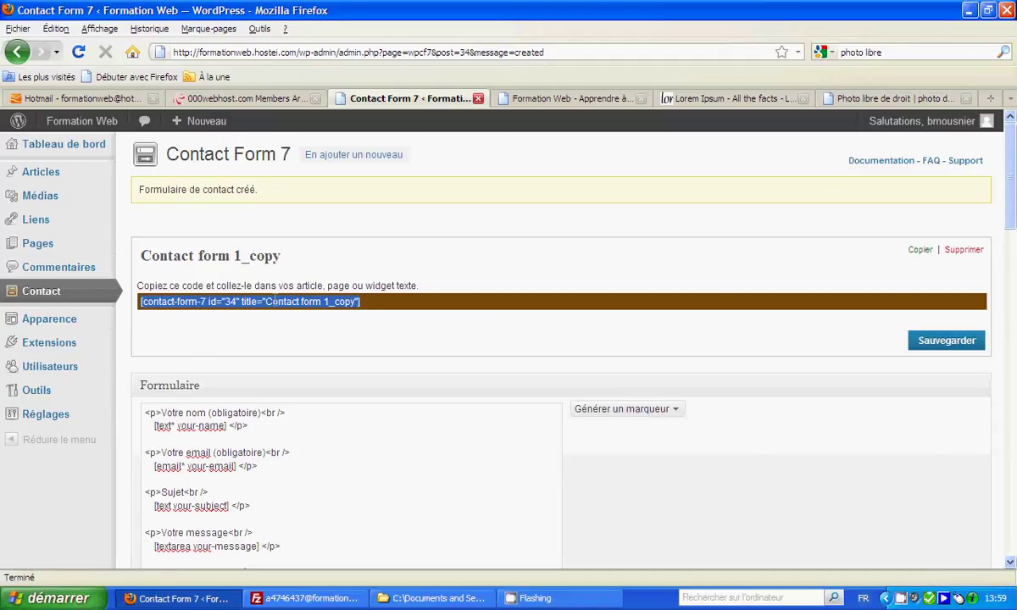
Put the shortcode [contact-form-7 id="34" title="Contact form 1_copy"] into the Contact page's content and update the page.
{"action": "mouse_move", "coordinate": [52, 206]}
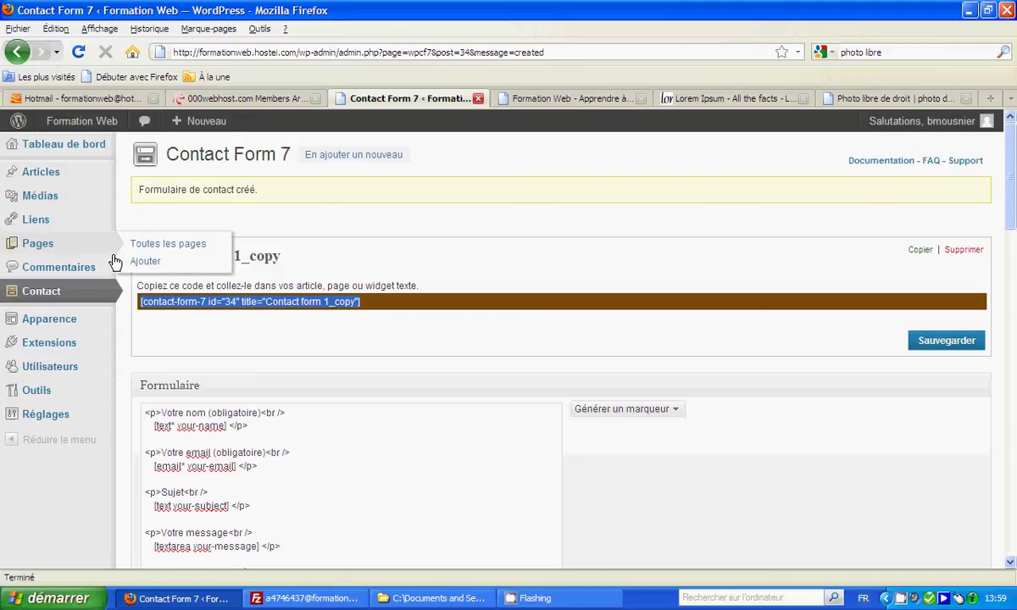
{"action": "left_click", "coordinate": [51, 246]}
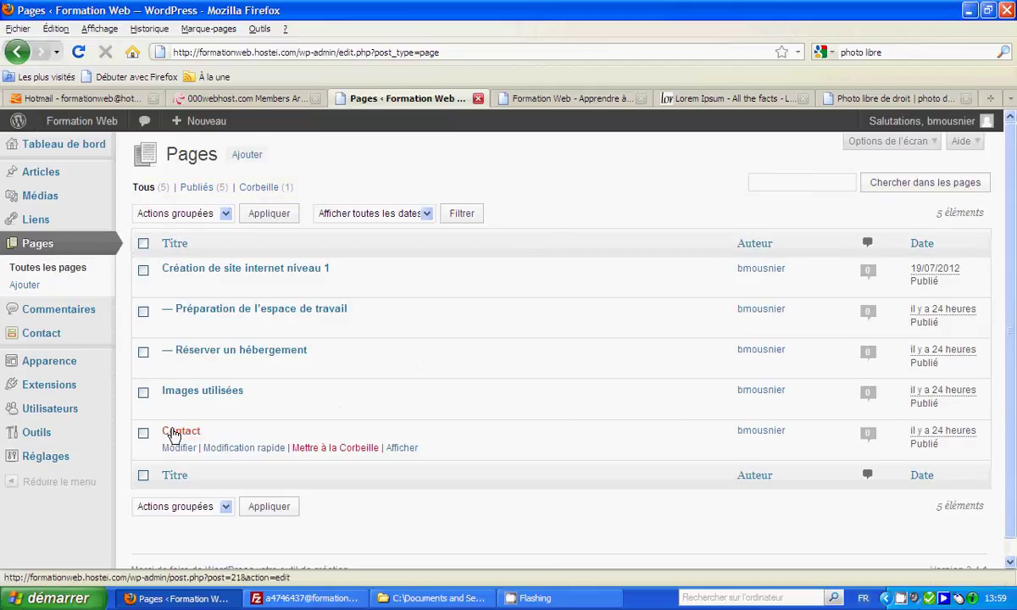
{"action": "left_click", "coordinate": [188, 432]}
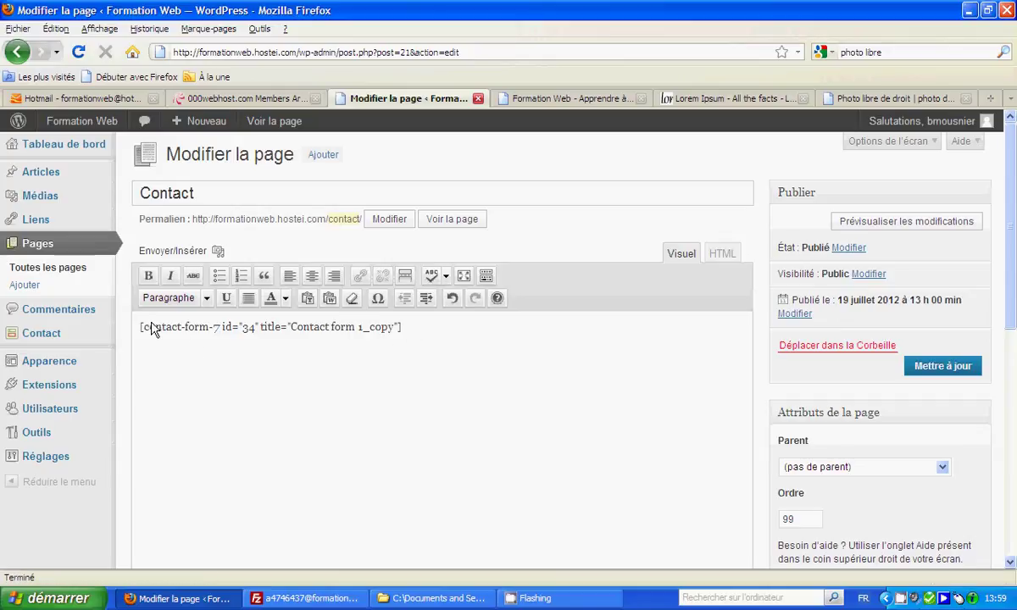
{"action": "left_click", "coordinate": [940, 366]}
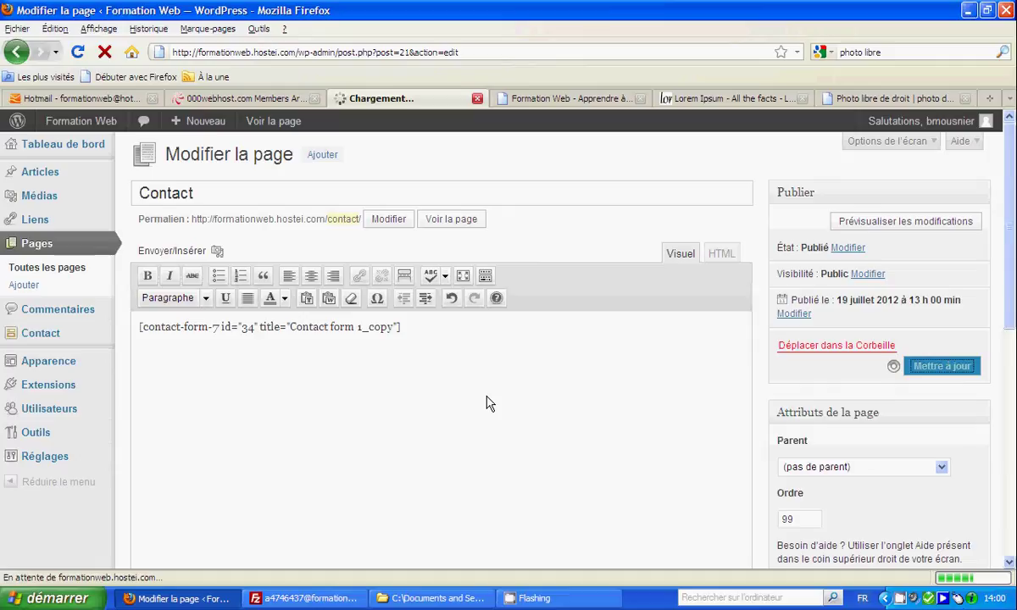
View the public site's Contact page and check the form's name, email, subject, message and verification code fields.
{"action": "left_click", "coordinate": [543, 98]}
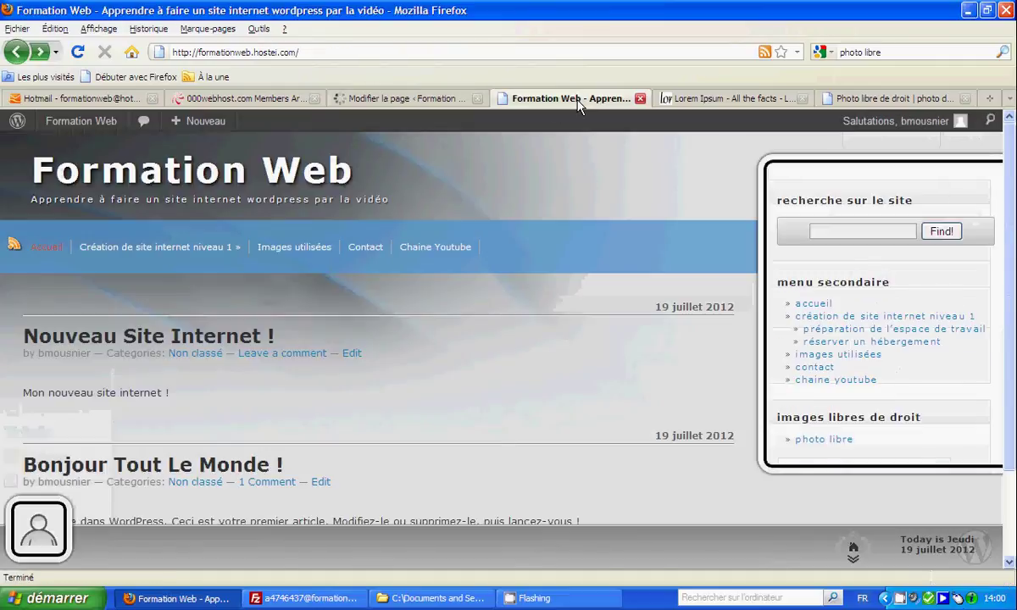
{"action": "left_click", "coordinate": [361, 251]}
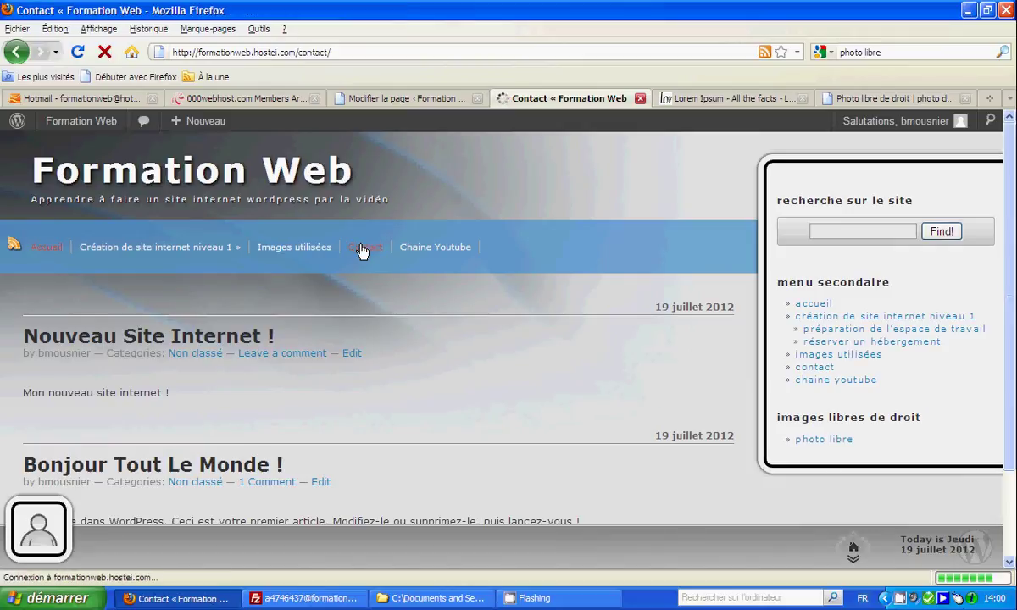
{"action": "scroll", "coordinate": [282, 254], "scroll_direction": "down", "scroll_amount": 2}
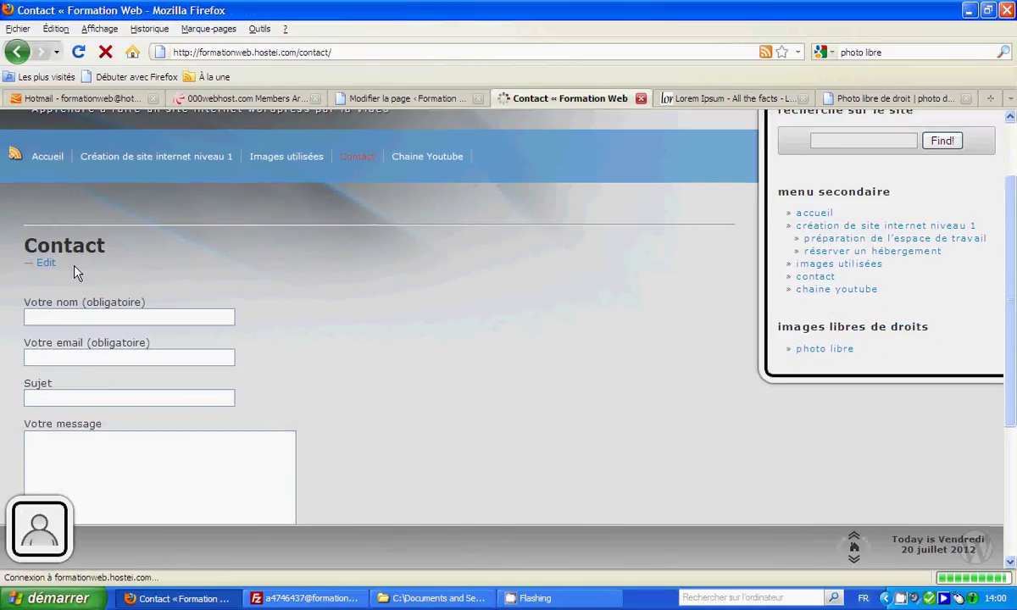
{"action": "scroll", "coordinate": [73, 284], "scroll_direction": "down", "scroll_amount": 2}
{"action": "left_click", "coordinate": [68, 227]}
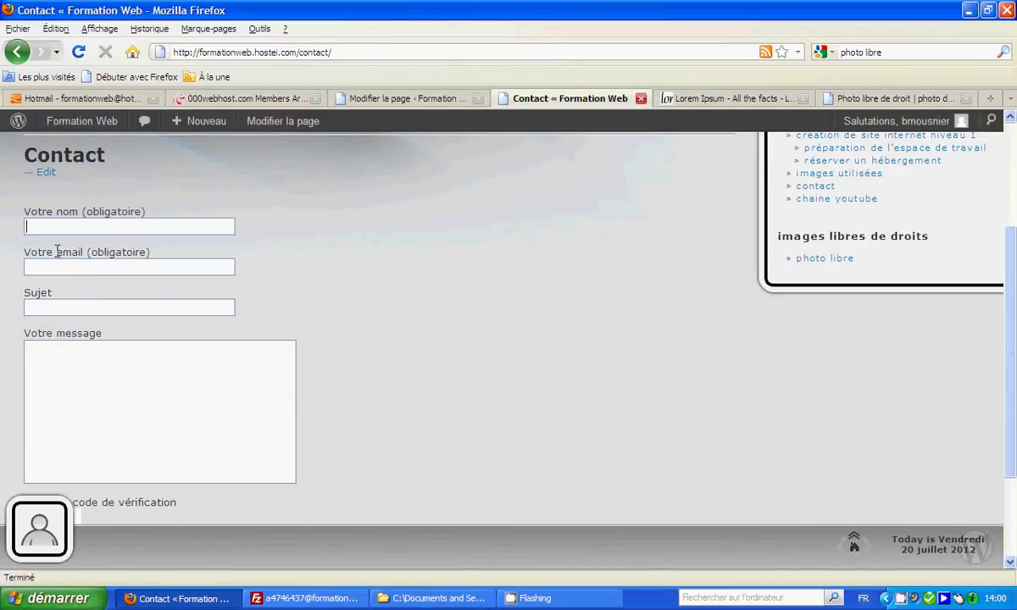
{"action": "left_click", "coordinate": [56, 306]}
{"action": "scroll", "coordinate": [75, 332], "scroll_direction": "down", "scroll_amount": 2}
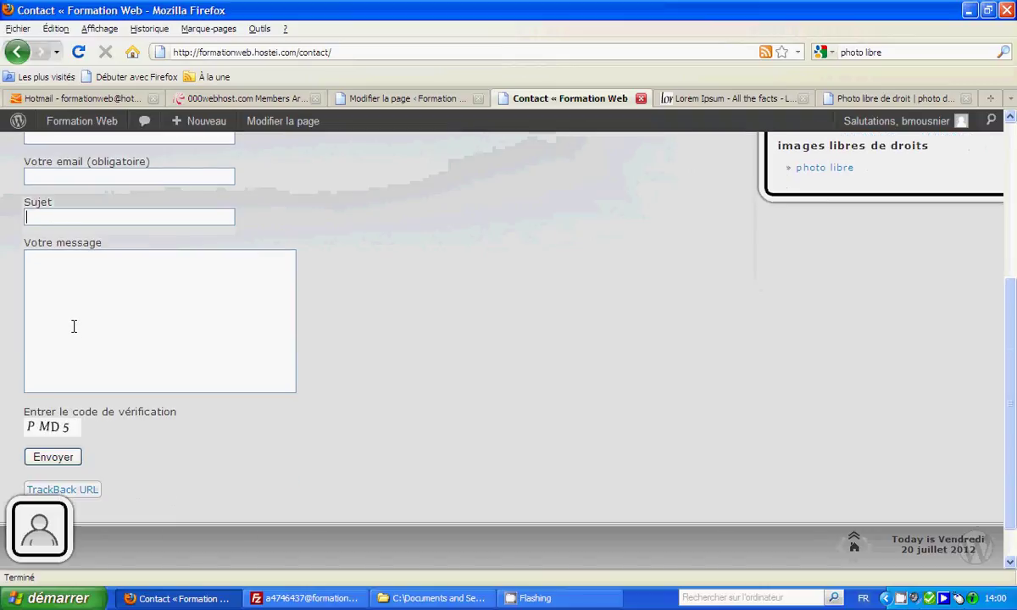
{"action": "left_click", "coordinate": [75, 324]}
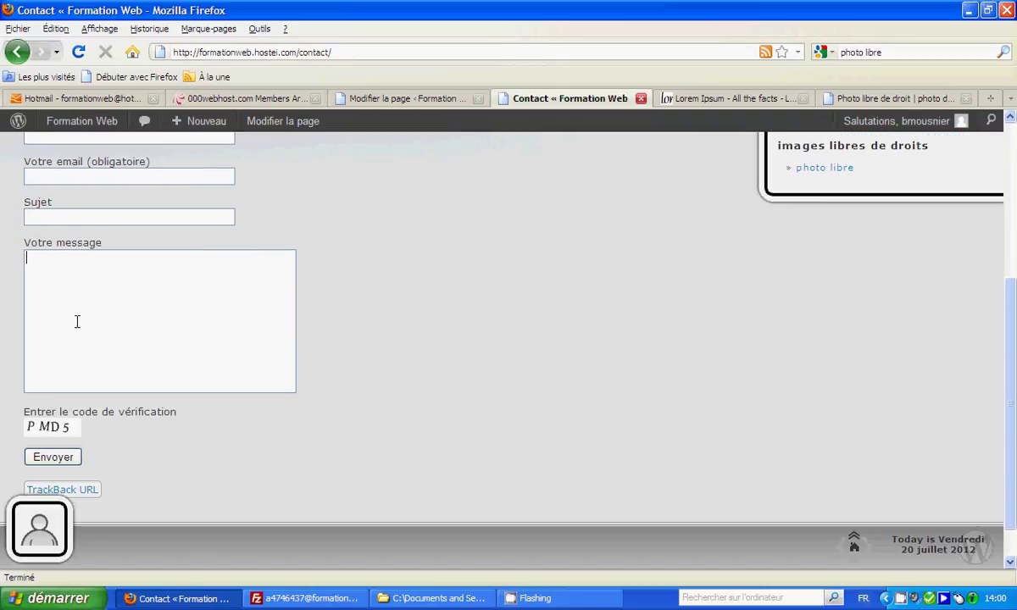
{"action": "double_click", "coordinate": [93, 427]}
{"action": "scroll", "coordinate": [85, 437], "scroll_direction": "down", "scroll_amount": 1}
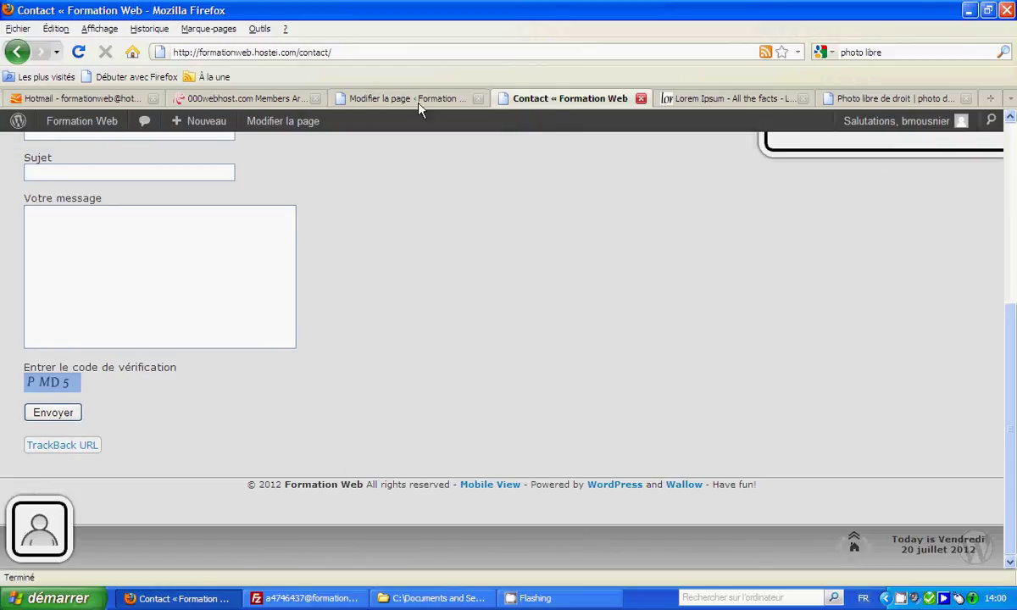
Open Contact form 1 for editing and check the verification code line in its form template.
{"action": "left_click", "coordinate": [392, 96]}
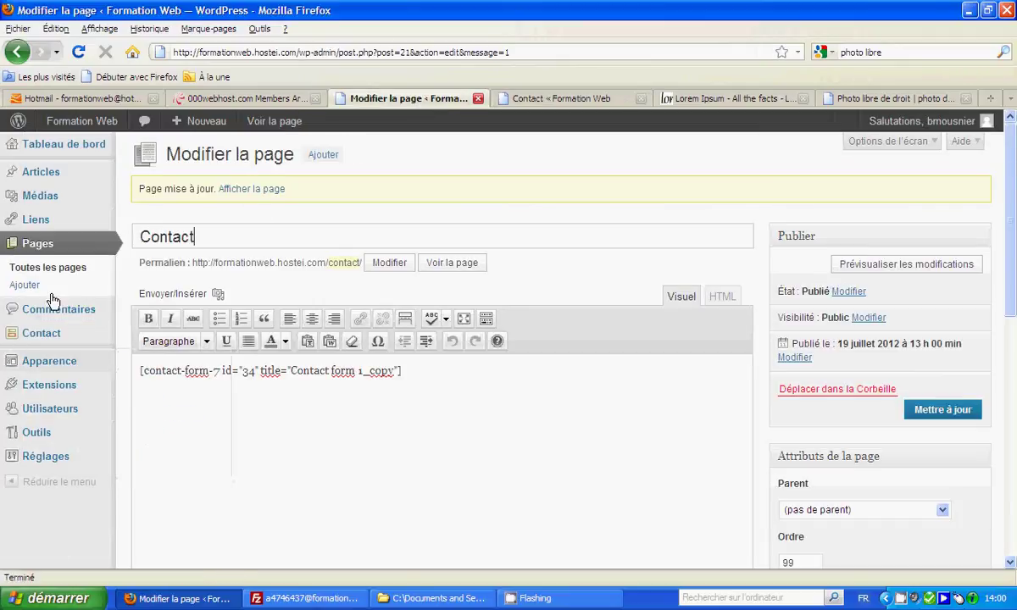
{"action": "left_click", "coordinate": [42, 339]}
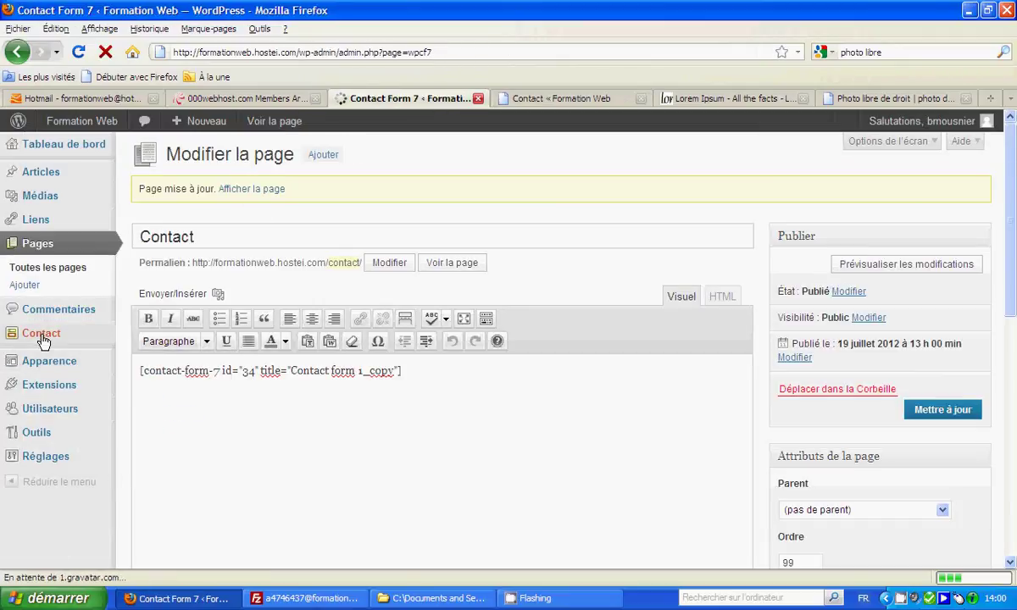
{"action": "left_click", "coordinate": [201, 266]}
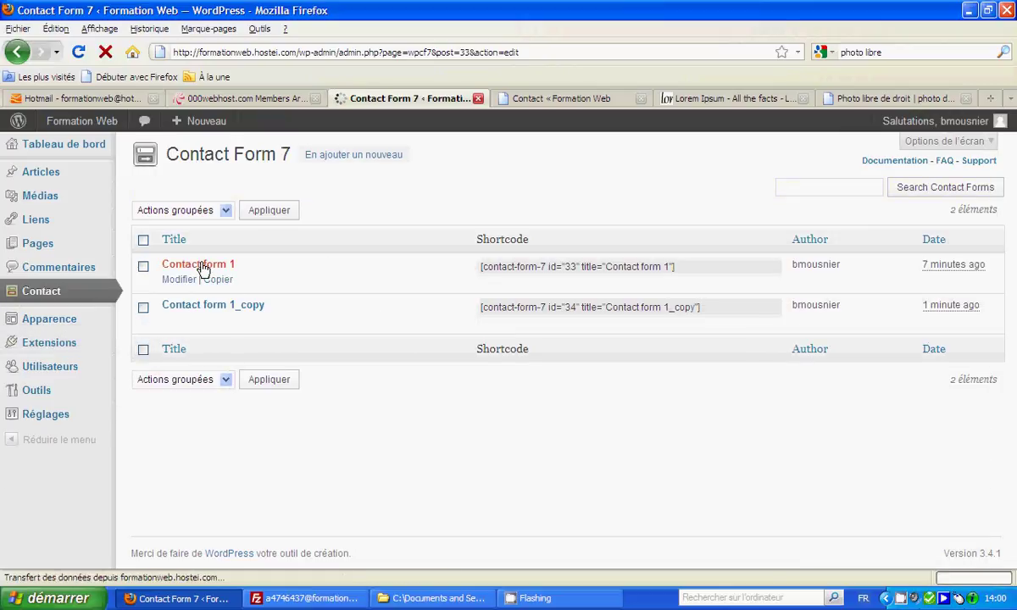
{"action": "scroll", "coordinate": [295, 352], "scroll_direction": "down", "scroll_amount": 6}
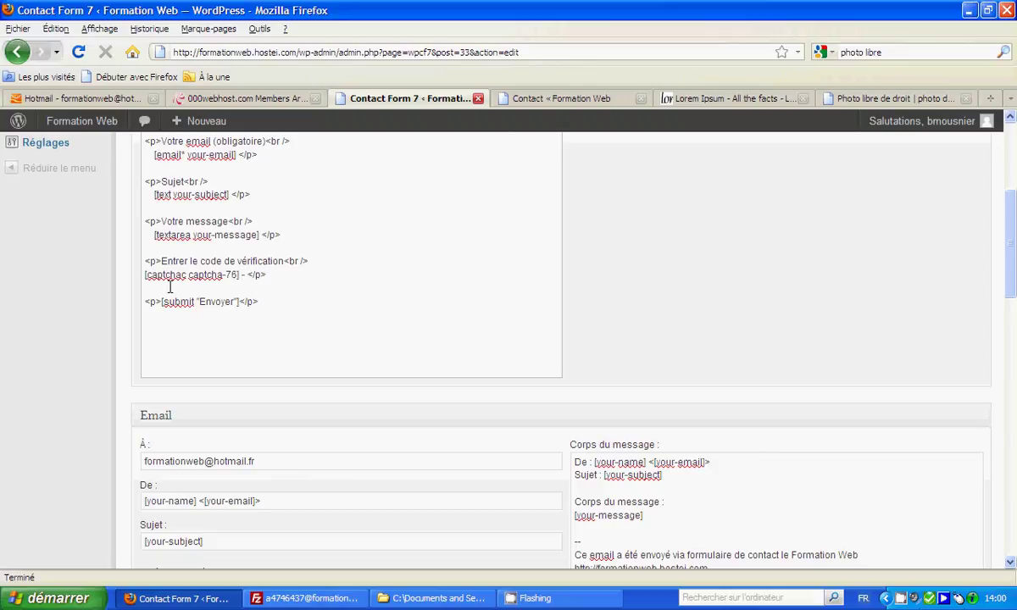
{"action": "scroll", "coordinate": [691, 343], "scroll_direction": "up", "scroll_amount": 6}
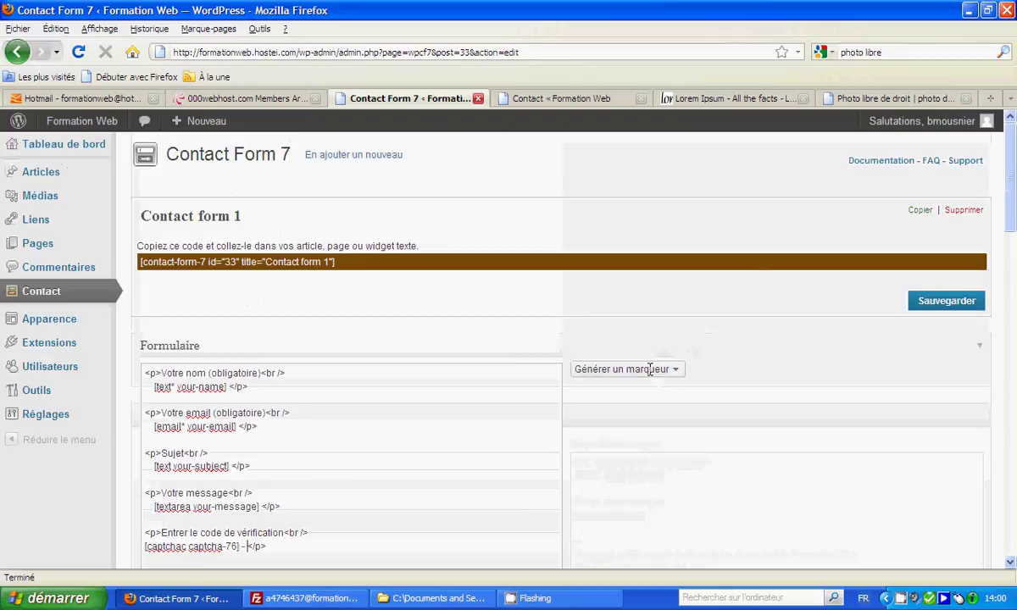
{"action": "scroll", "coordinate": [669, 356], "scroll_direction": "down", "scroll_amount": 4}
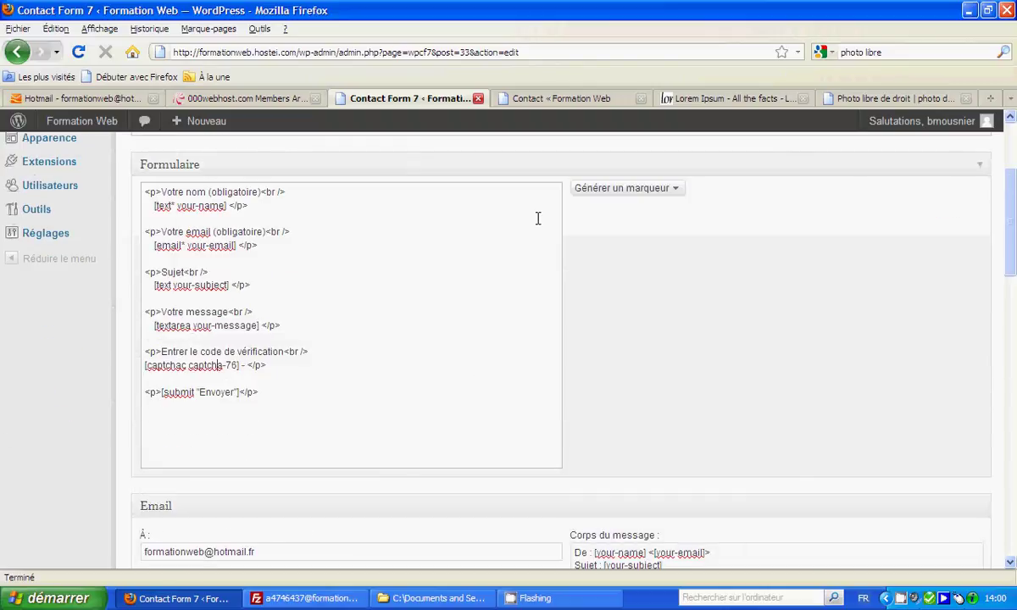
Generate a CAPTCHA tag for Contact form 1 and copy its input field code [captchar captcha-667].
{"action": "left_click", "coordinate": [658, 190]}
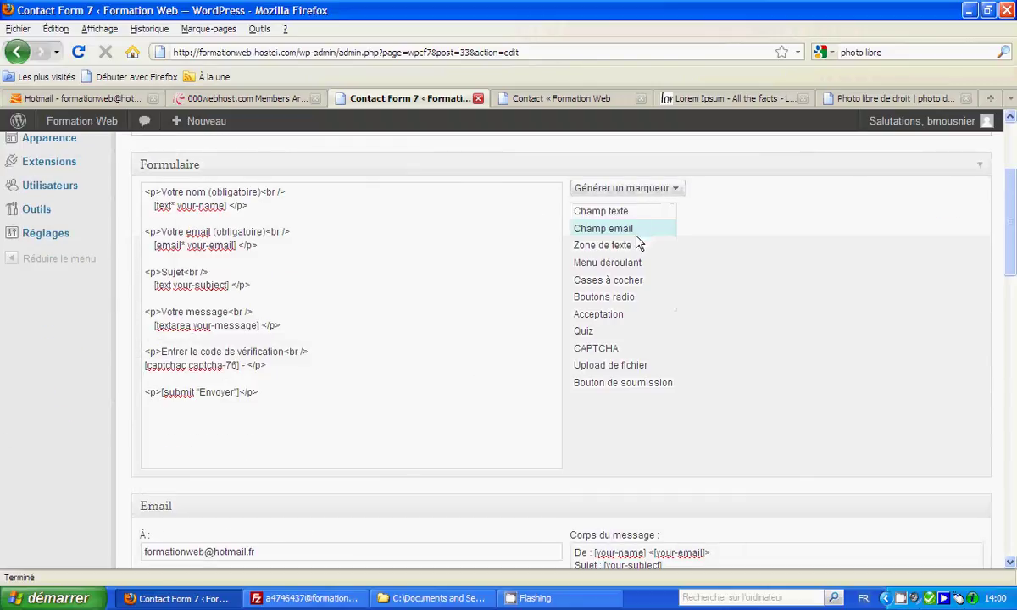
{"action": "left_click", "coordinate": [596, 349]}
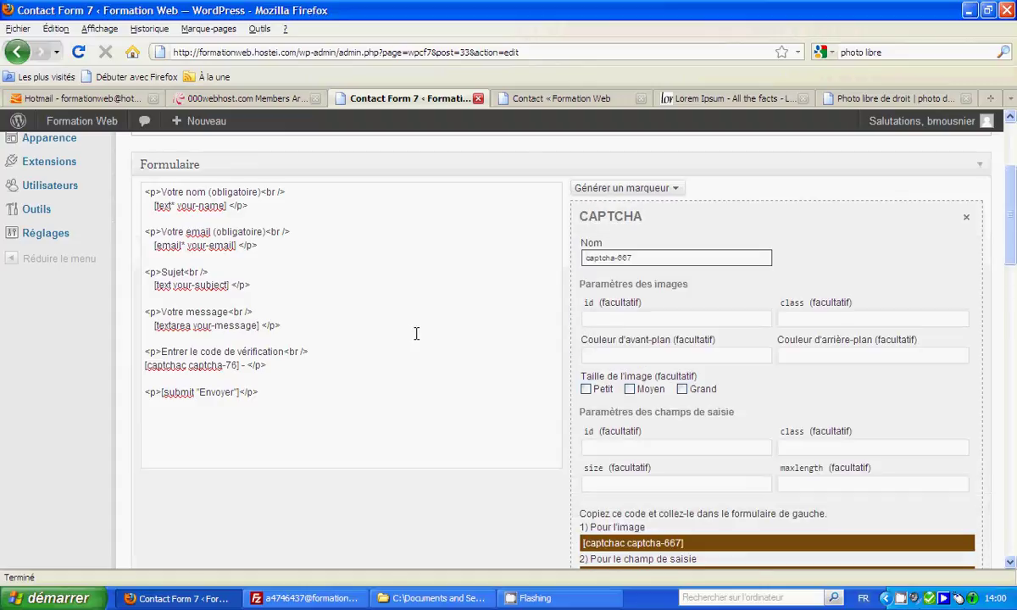
{"action": "scroll", "coordinate": [467, 363], "scroll_direction": "down", "scroll_amount": 2}
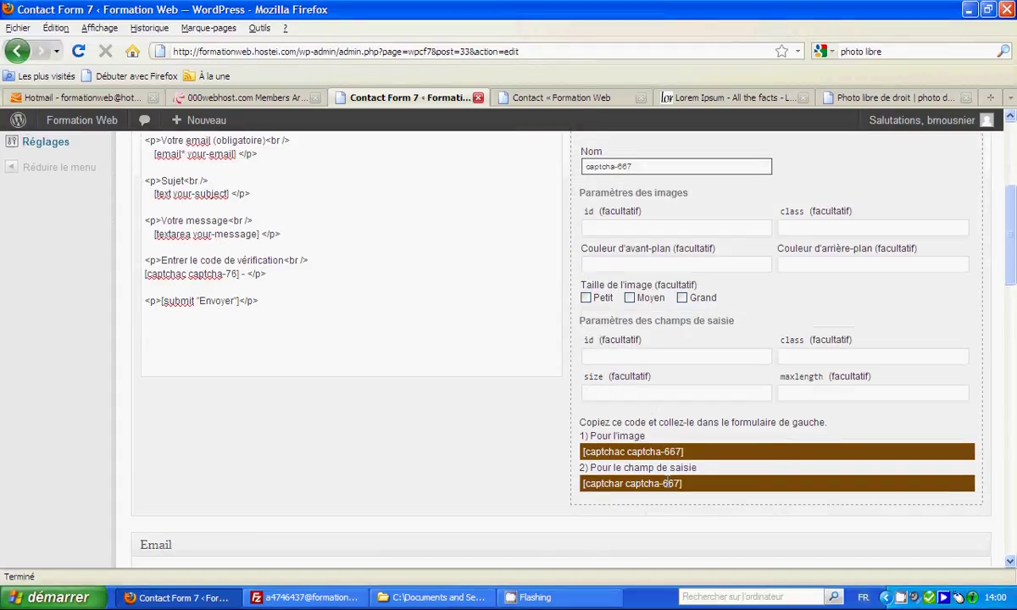
{"action": "left_click", "coordinate": [722, 483]}
{"action": "key", "text": "ctrl+c"}
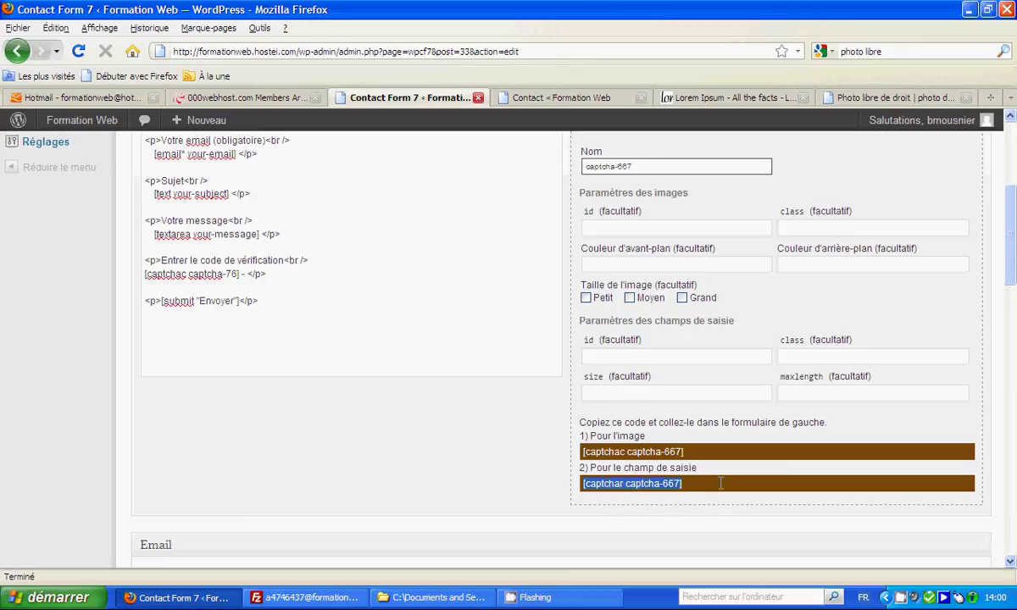
Insert the copied input field tag after the captchac tag's dash, change it to [captchar captcha-76], and save Contact form 1.
{"action": "left_click", "coordinate": [247, 273]}
{"action": "key", "text": "ctrl+v"}
{"action": "left_click_drag", "start_coordinate": [342, 273], "coordinate": [327, 273]}
{"action": "type", "text": "76"}
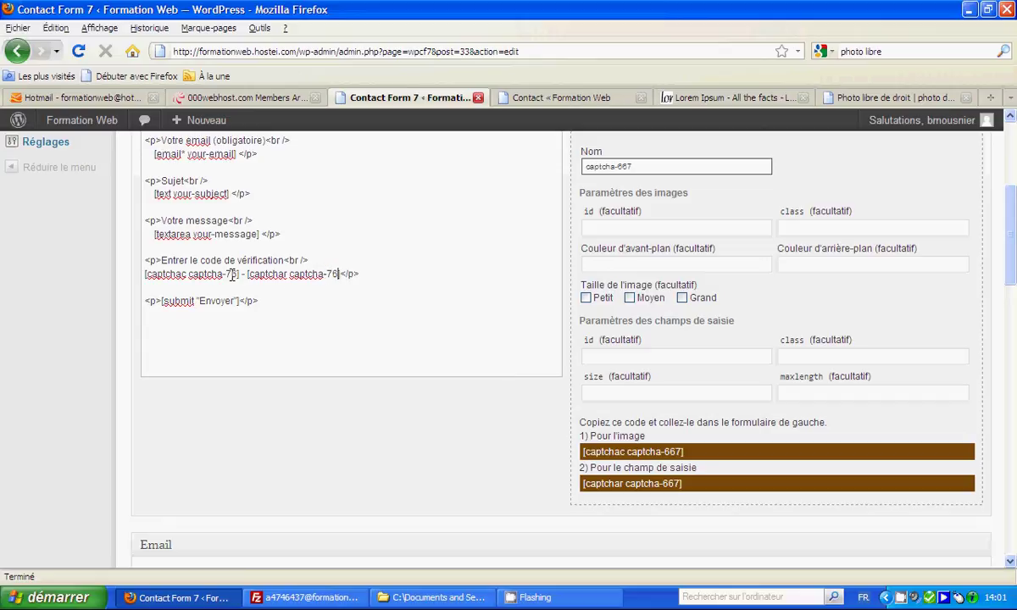
{"action": "scroll", "coordinate": [297, 349], "scroll_direction": "down", "scroll_amount": 3}
{"action": "scroll", "coordinate": [265, 359], "scroll_direction": "up", "scroll_amount": 6}
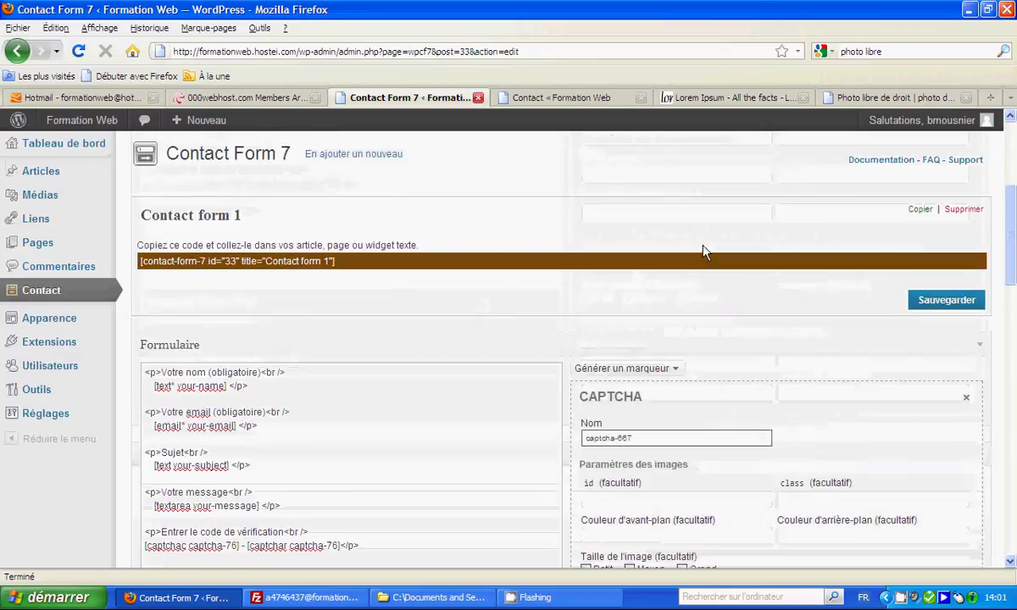
{"action": "left_click", "coordinate": [931, 302]}
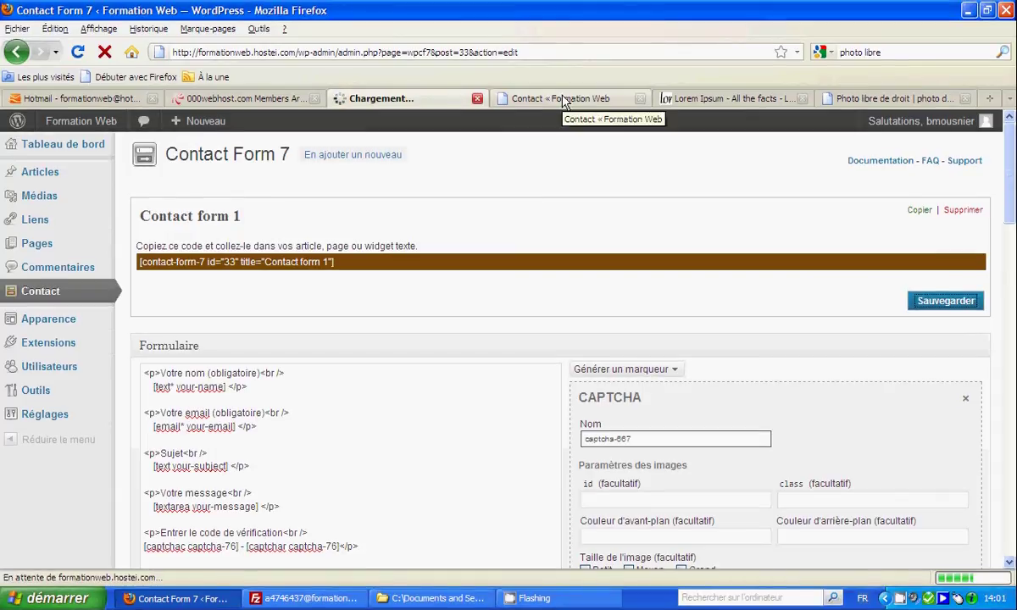
Reload the site's public Contact page and check its verification code area for an input field.
{"action": "left_click", "coordinate": [563, 101]}
{"action": "key", "text": "F5"}
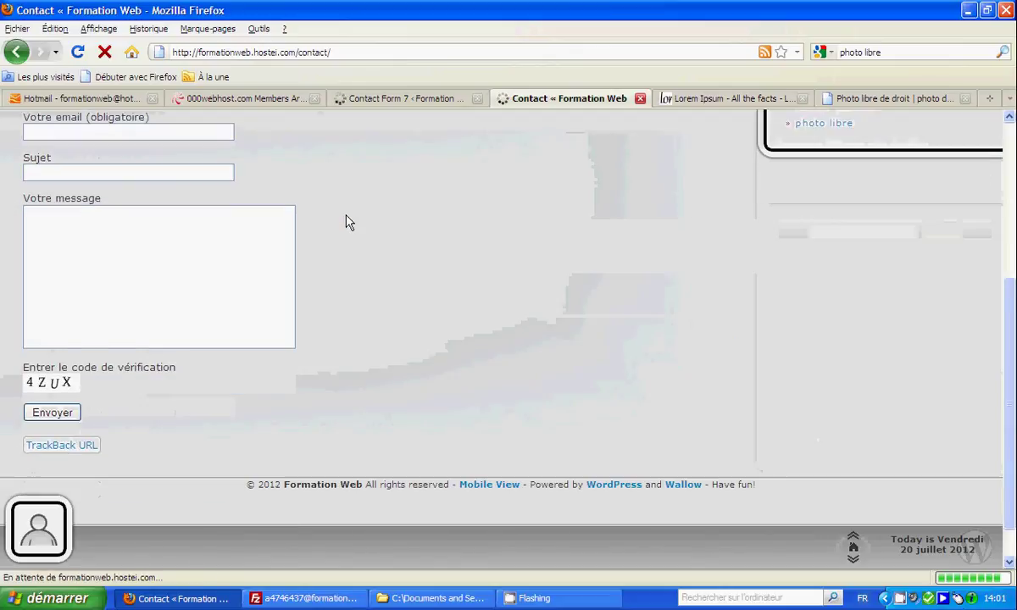
{"action": "key", "text": "F5"}
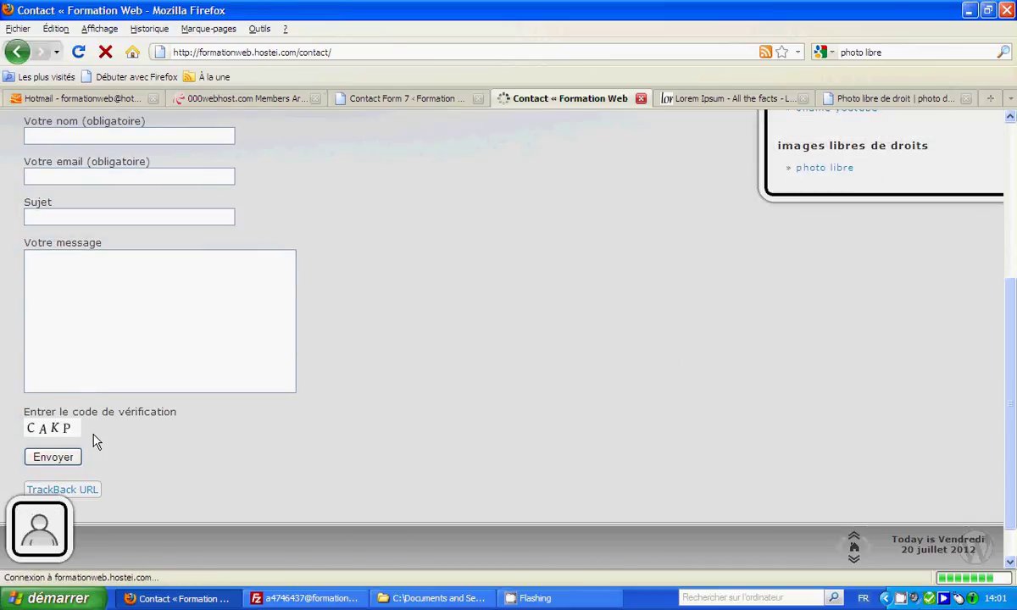
Compare the captchac and captchar tags in Contact form 1's template with newly generated CAPTCHA image and input codes.
{"action": "left_click", "coordinate": [415, 96]}
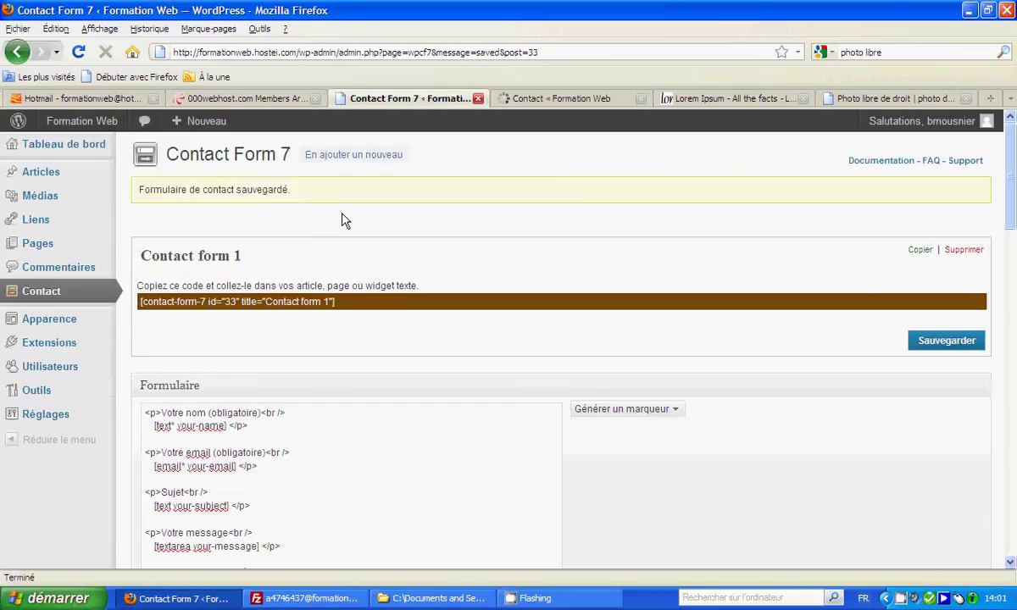
{"action": "scroll", "coordinate": [336, 334], "scroll_direction": "down", "scroll_amount": 4}
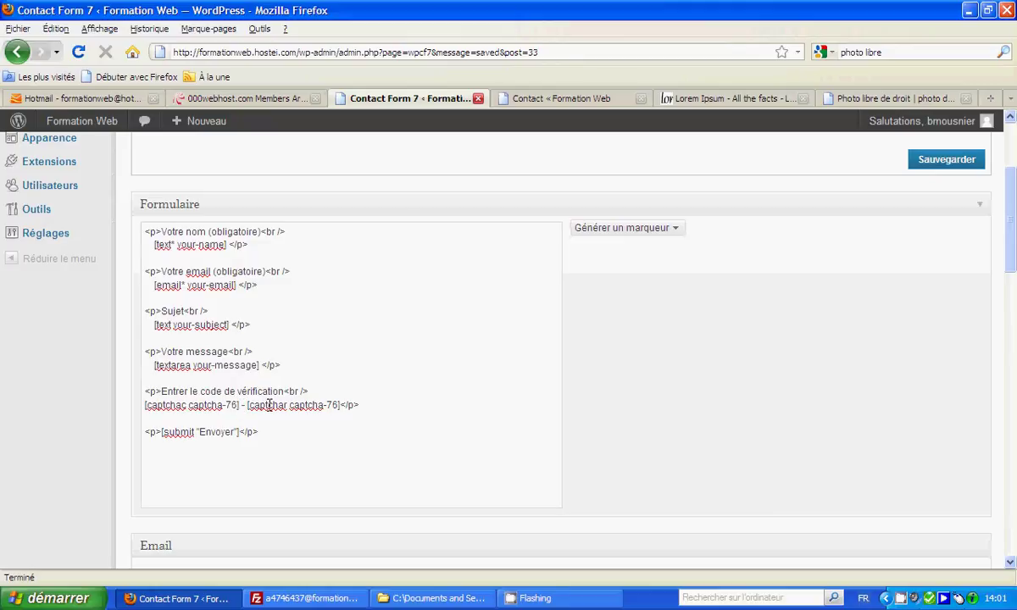
{"action": "double_click", "coordinate": [305, 405]}
{"action": "left_click", "coordinate": [669, 228]}
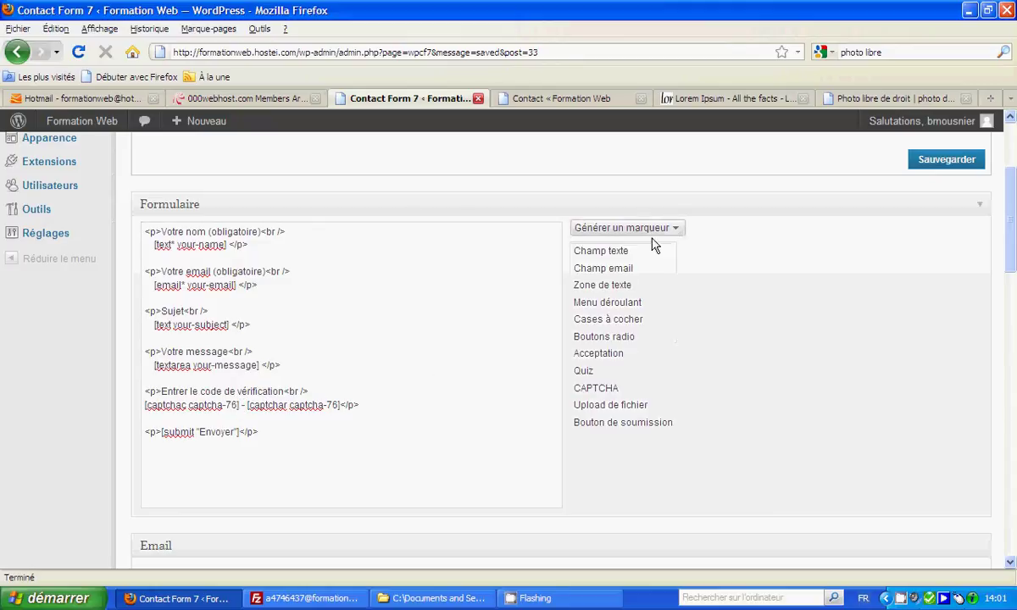
{"action": "left_click", "coordinate": [604, 388]}
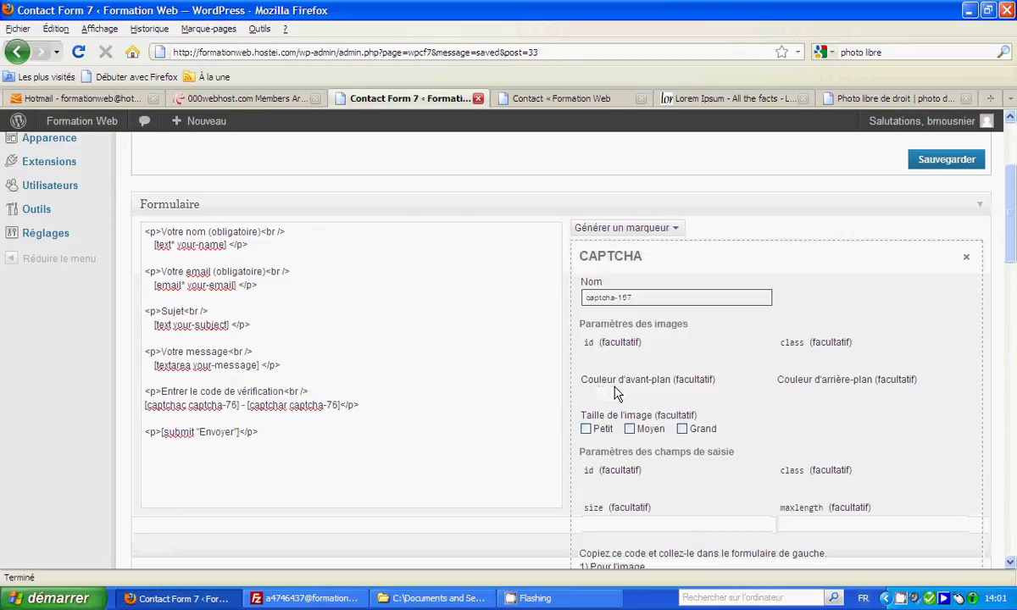
{"action": "scroll", "coordinate": [617, 394], "scroll_direction": "down", "scroll_amount": 4}
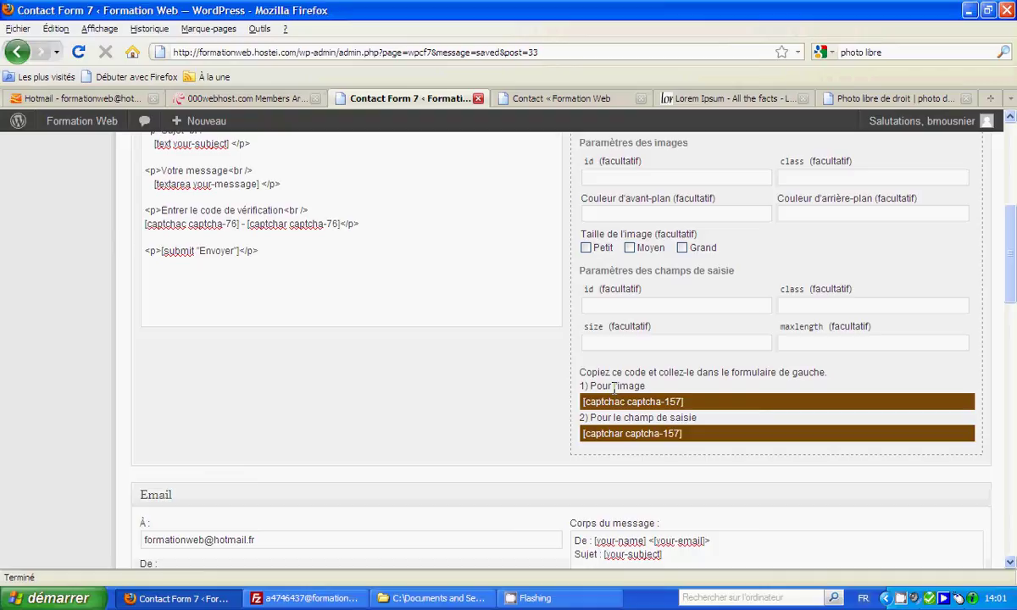
{"action": "left_click", "coordinate": [297, 244]}
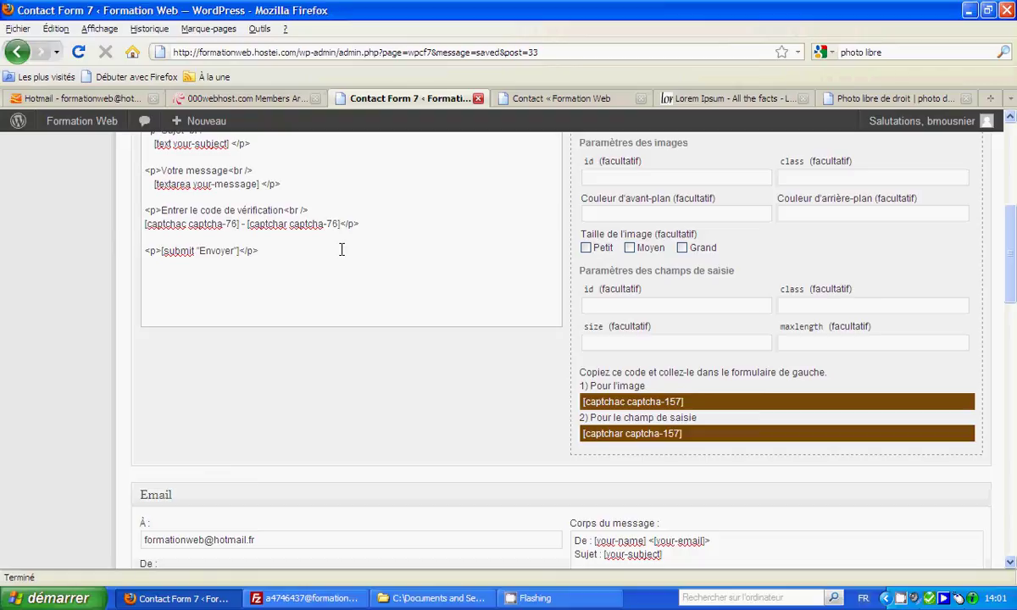
{"action": "scroll", "coordinate": [340, 249], "scroll_direction": "up", "scroll_amount": 2}
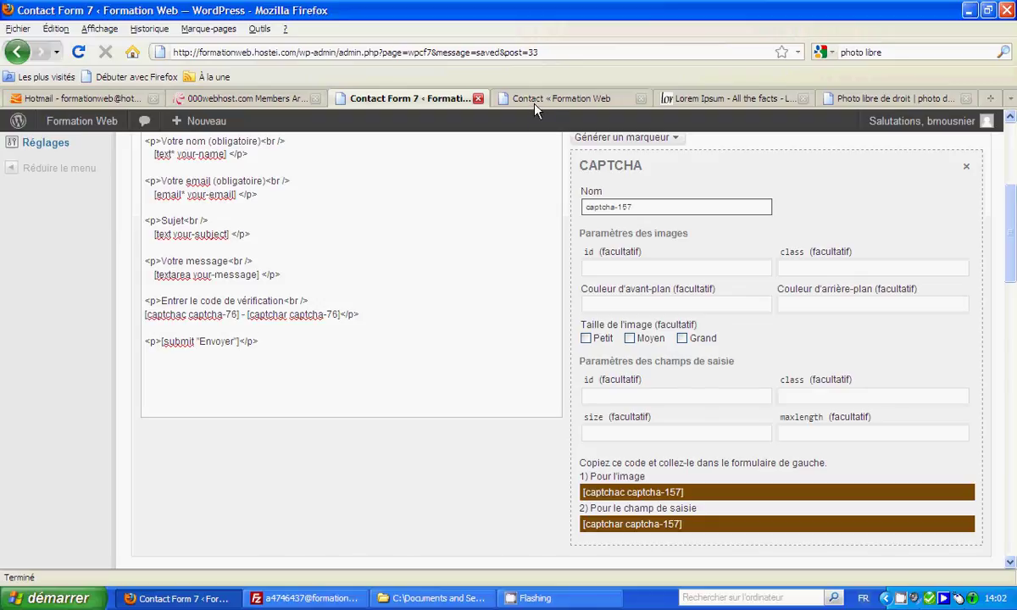
{"action": "scroll", "coordinate": [502, 230], "scroll_direction": "up", "scroll_amount": 6}
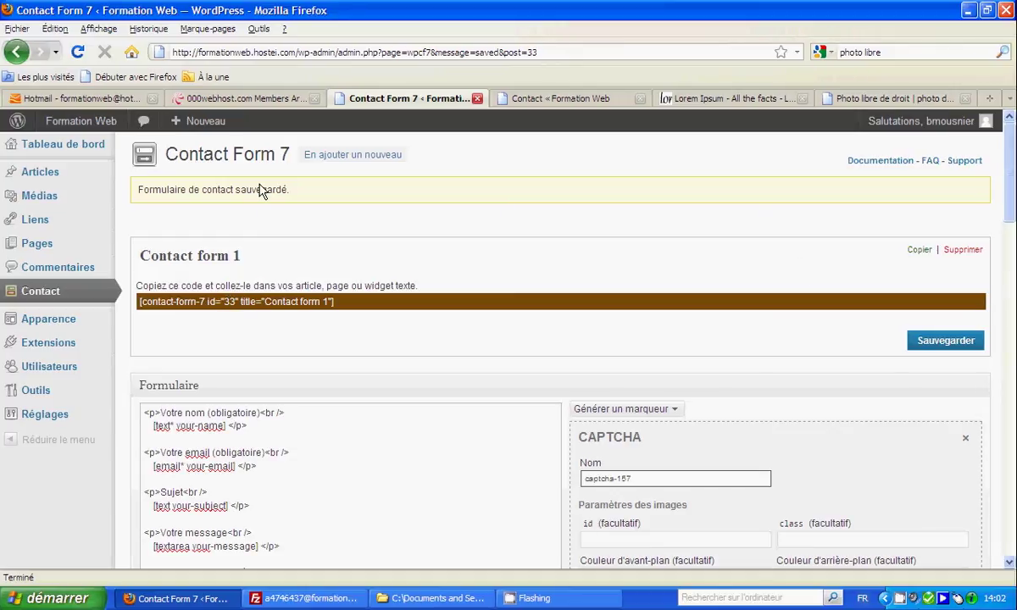
{"action": "mouse_move", "coordinate": [59, 182]}
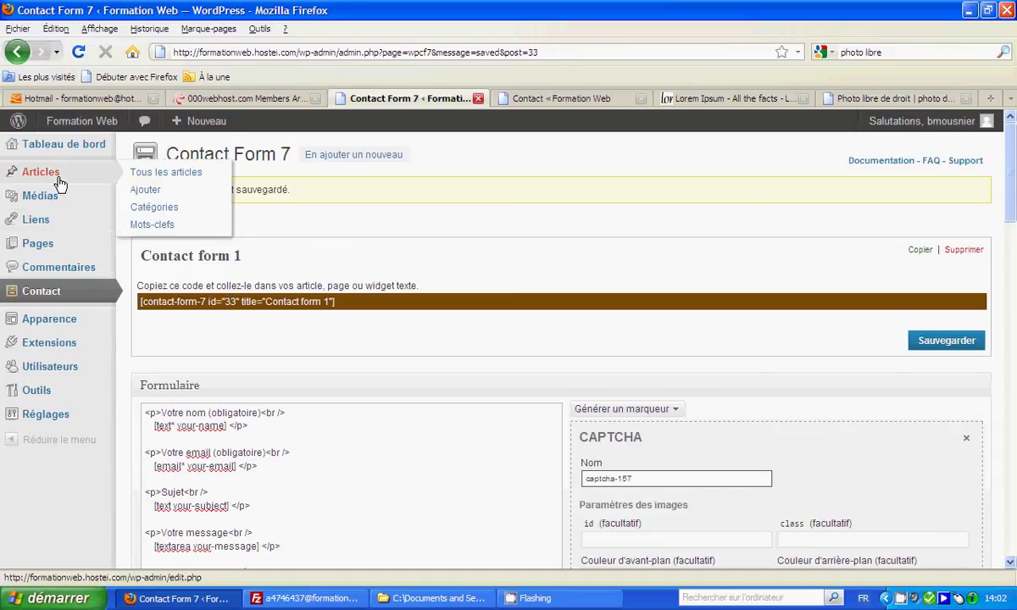
Copy Contact form 1's shortcode [contact-form-7 id="33" title="Contact form 1"] and save the form.
{"action": "left_click_drag", "start_coordinate": [140, 302], "coordinate": [350, 289]}
{"action": "key", "text": "ctrl+c"}
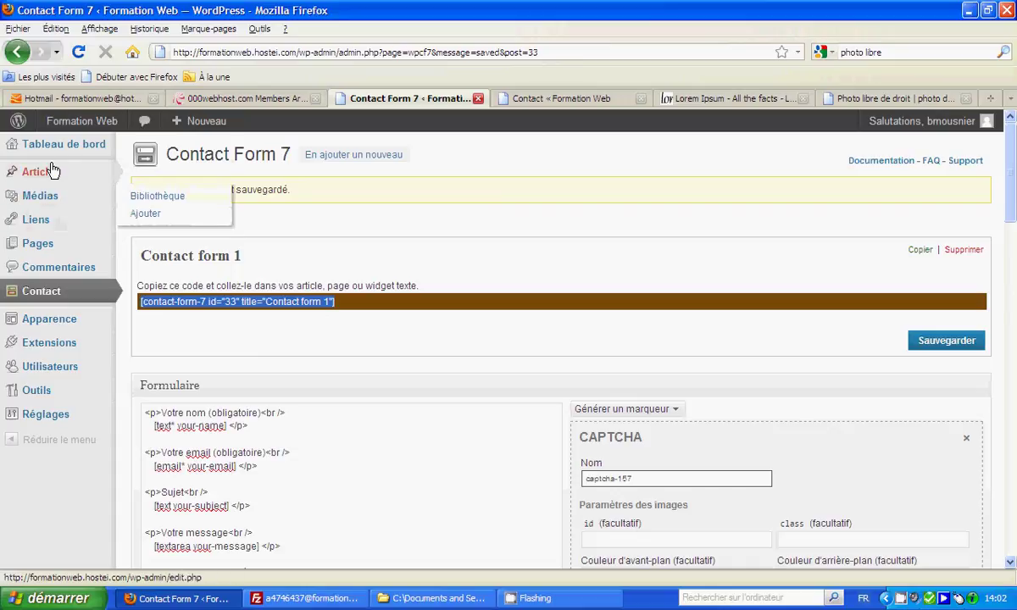
{"action": "left_click", "coordinate": [916, 341]}
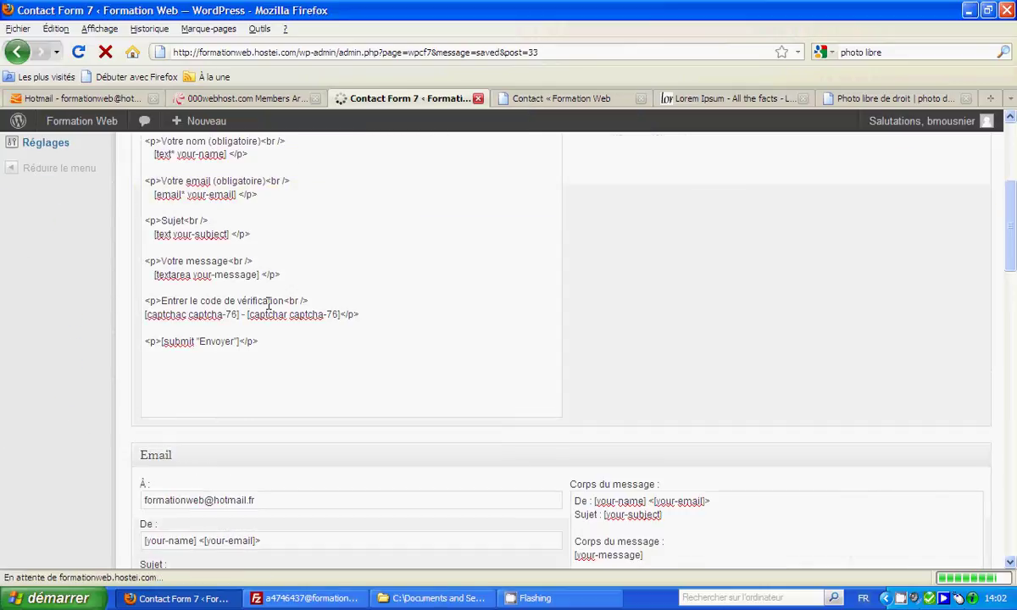
Replace the Contact page's content with the copied shortcode [contact-form-7 id="33" title="Contact form 1"] and update the page.
{"action": "left_click", "coordinate": [49, 247]}
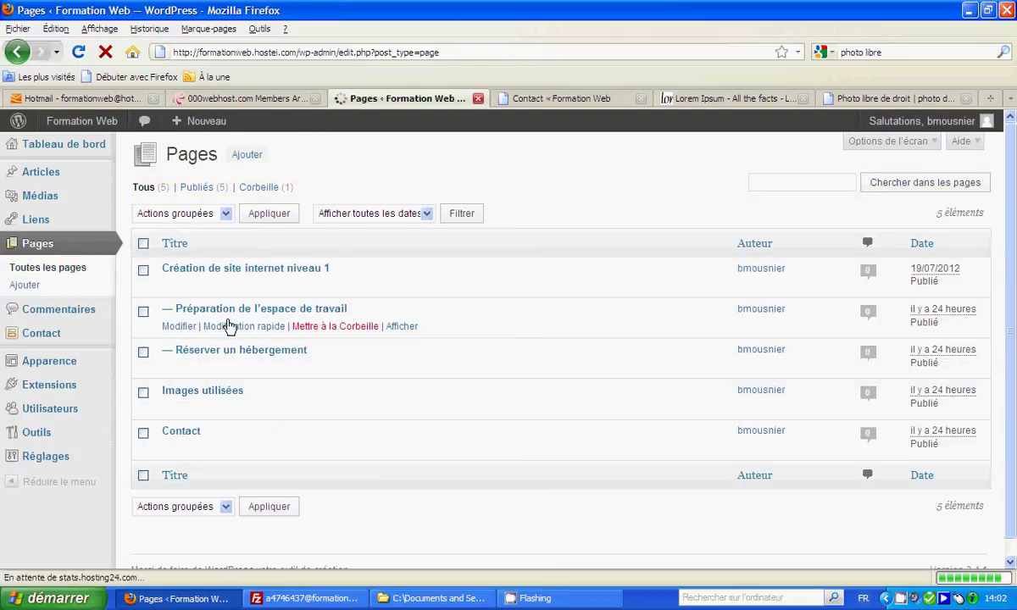
{"action": "left_click", "coordinate": [178, 434]}
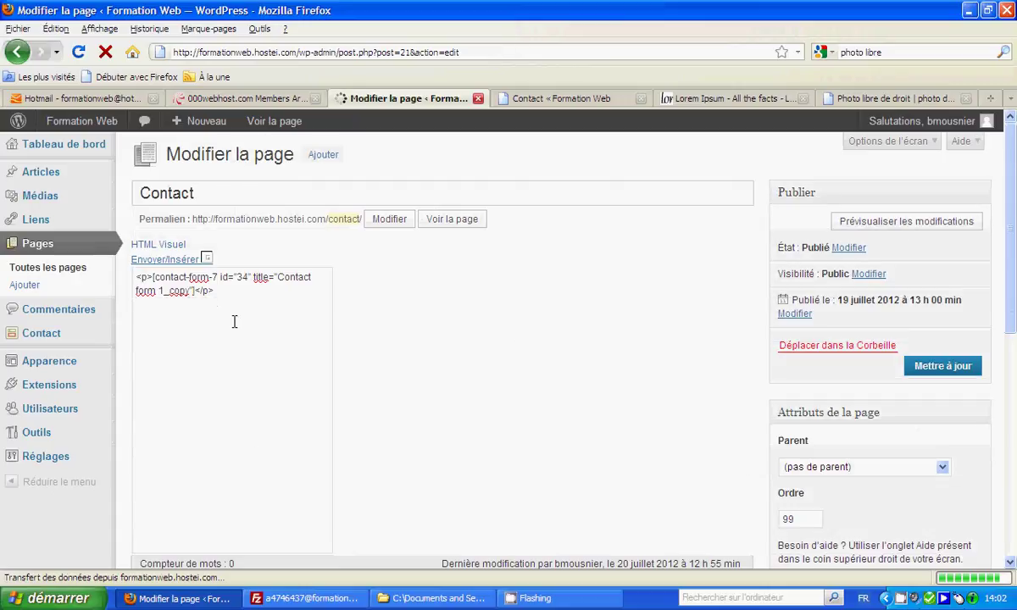
{"action": "left_click", "coordinate": [329, 346]}
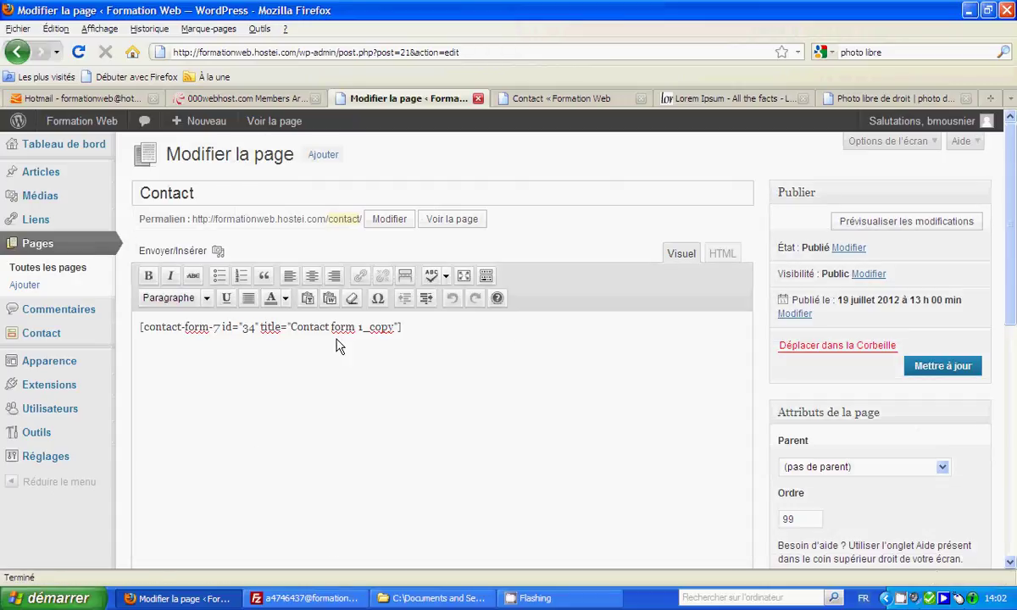
{"action": "key", "text": "ctrl+a"}
{"action": "key", "text": "Delete"}
{"action": "key", "text": "ctrl+v"}
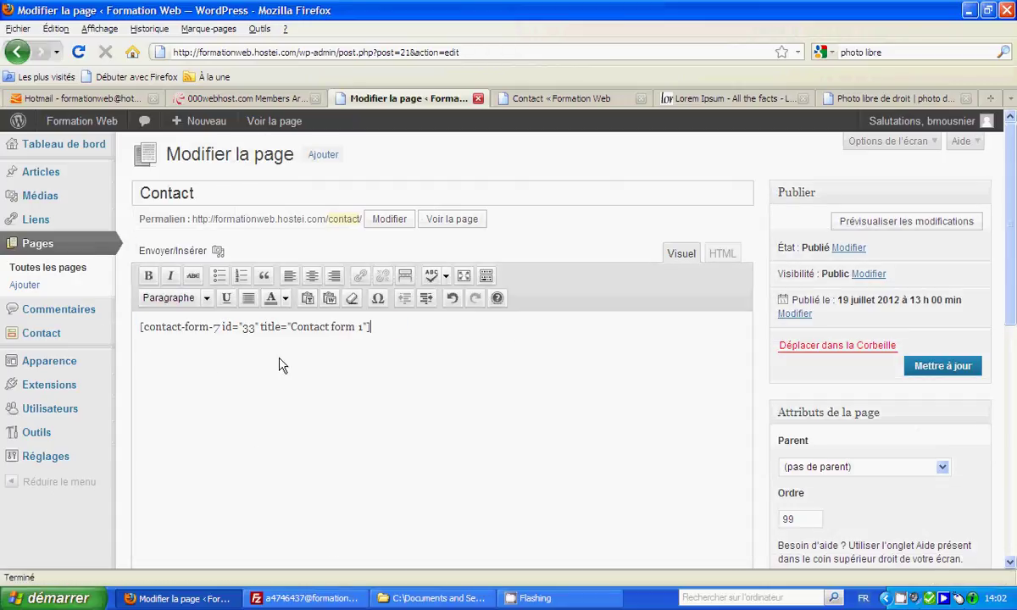
{"action": "left_click", "coordinate": [946, 367]}
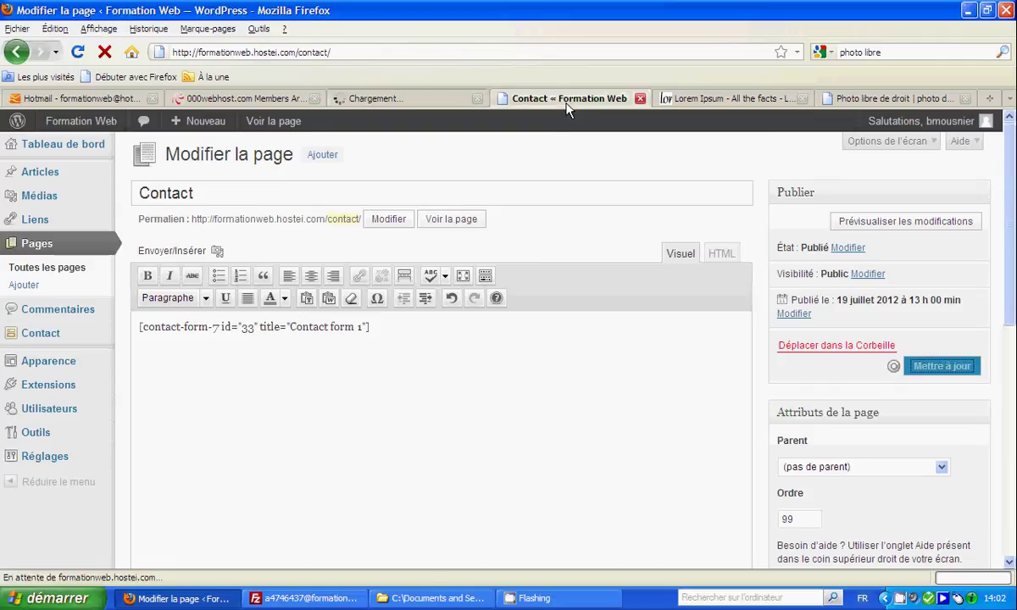
Reload the public Contact page, check its form fields, and enter the CAPTCHA code shown in the image into the verification field.
{"action": "left_click", "coordinate": [567, 101]}
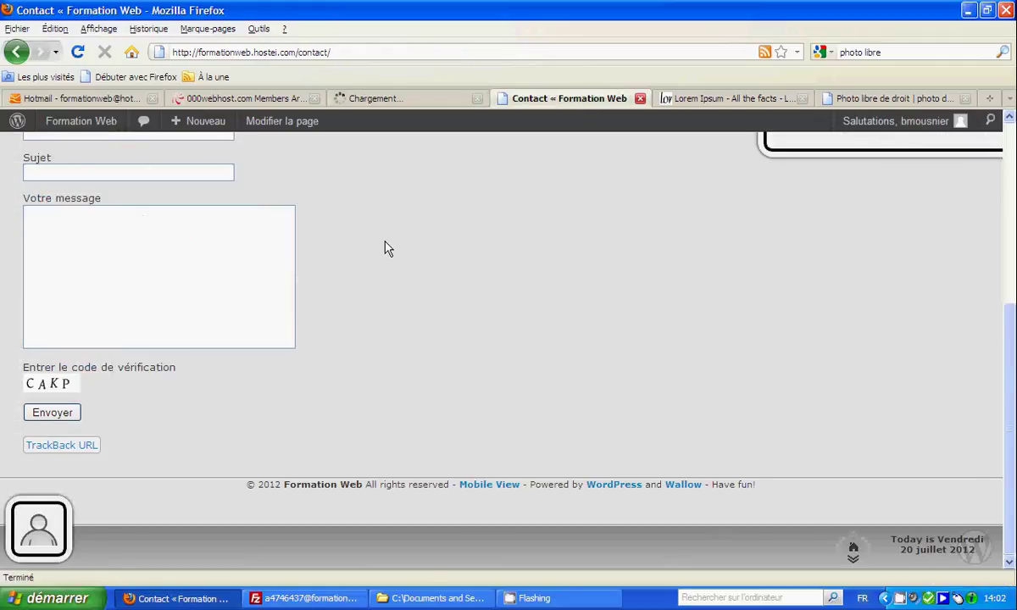
{"action": "key", "text": "F5"}
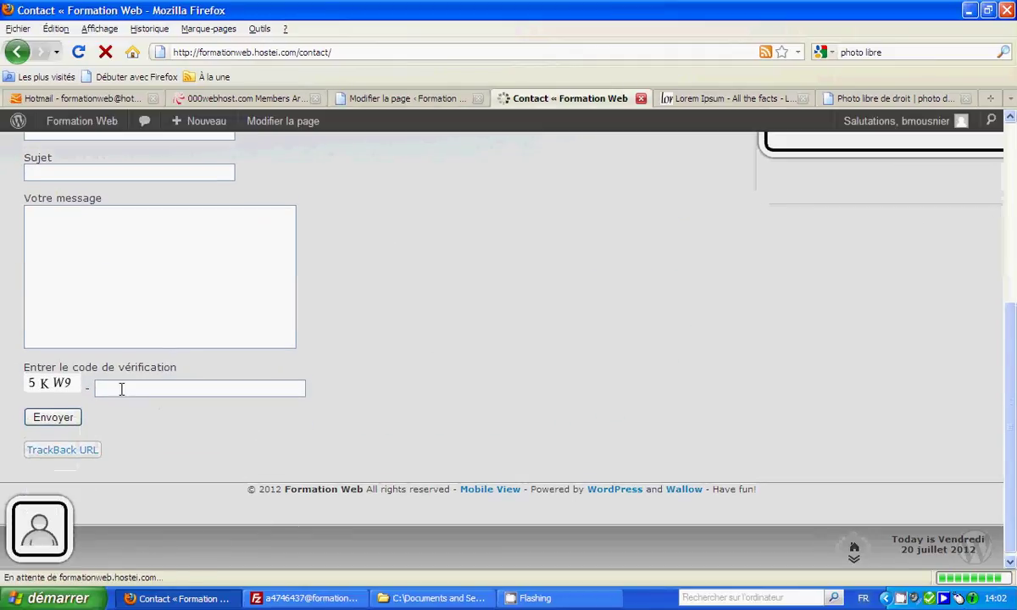
{"action": "left_click", "coordinate": [110, 385]}
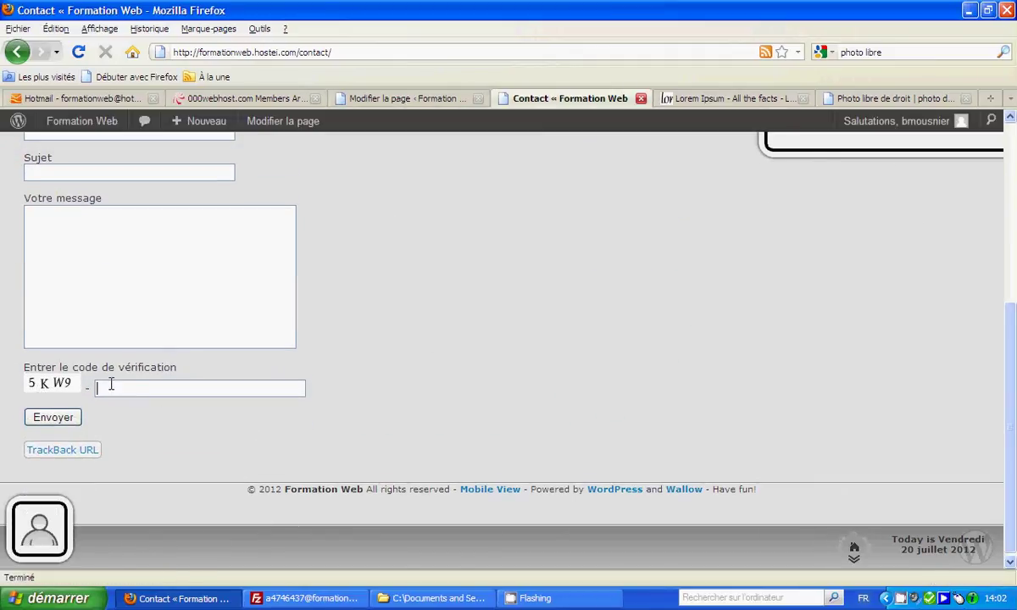
{"action": "scroll", "coordinate": [144, 320], "scroll_direction": "up", "scroll_amount": 4}
{"action": "left_click", "coordinate": [63, 312]}
{"action": "scroll", "coordinate": [87, 407], "scroll_direction": "down", "scroll_amount": 2}
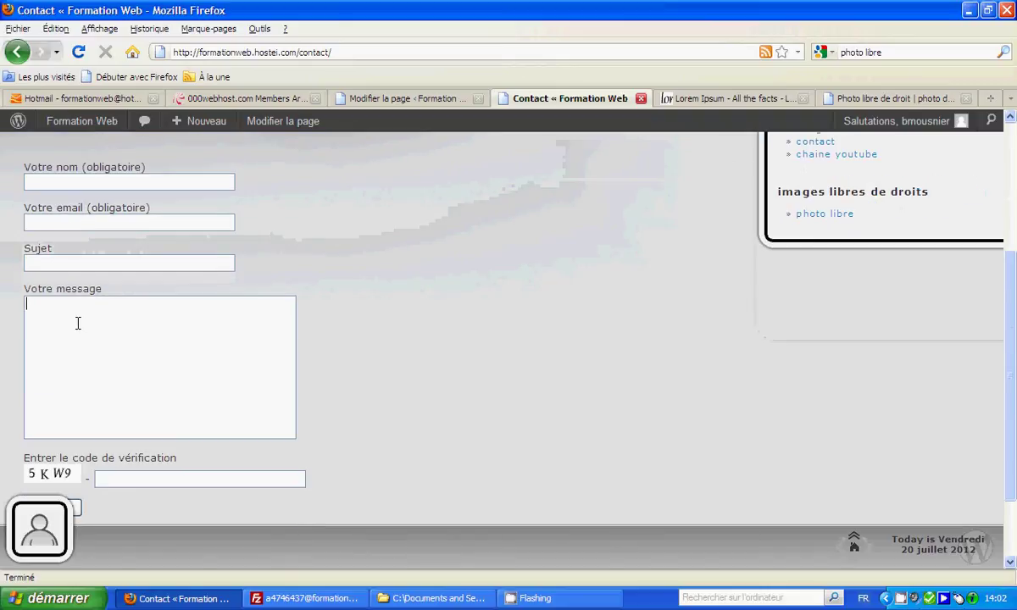
{"action": "scroll", "coordinate": [77, 323], "scroll_direction": "down", "scroll_amount": 2}
{"action": "left_click", "coordinate": [119, 384]}
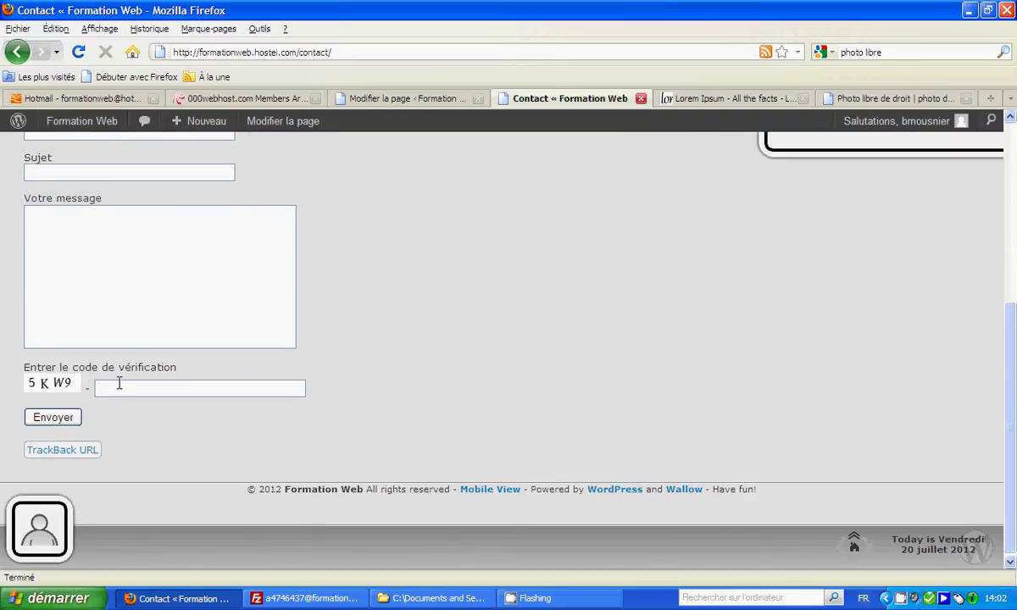
{"action": "type", "text": "5K"}
Fill in the contact form with the name TEst, a test e-mail address, subject "test" and message "test", and send it.
{"action": "scroll", "coordinate": [140, 359], "scroll_direction": "up", "scroll_amount": 4}
{"action": "left_click", "coordinate": [40, 270]}
{"action": "type", "text": "TEst"}
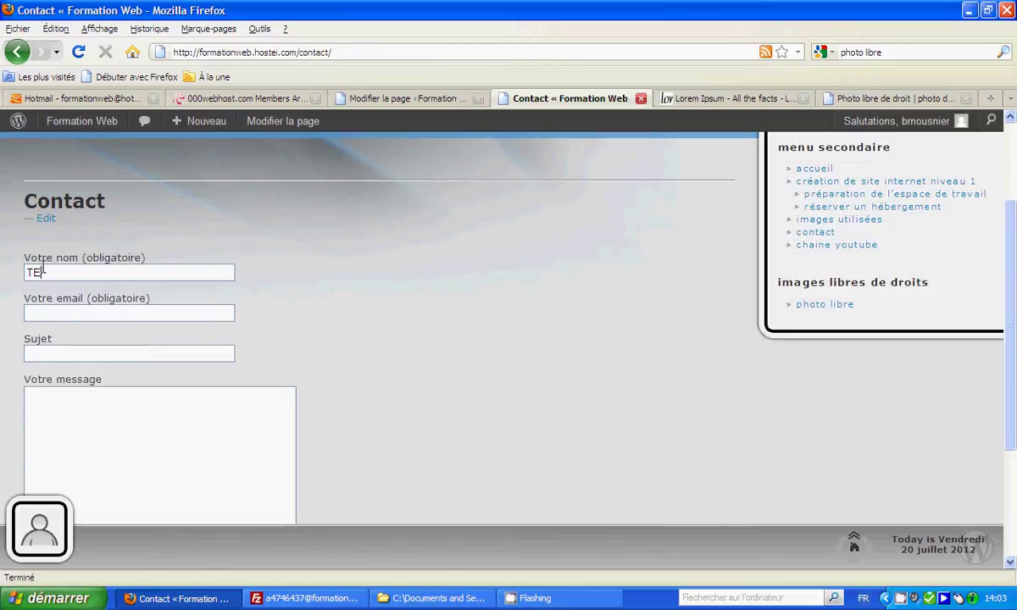
{"action": "left_click", "coordinate": [51, 311]}
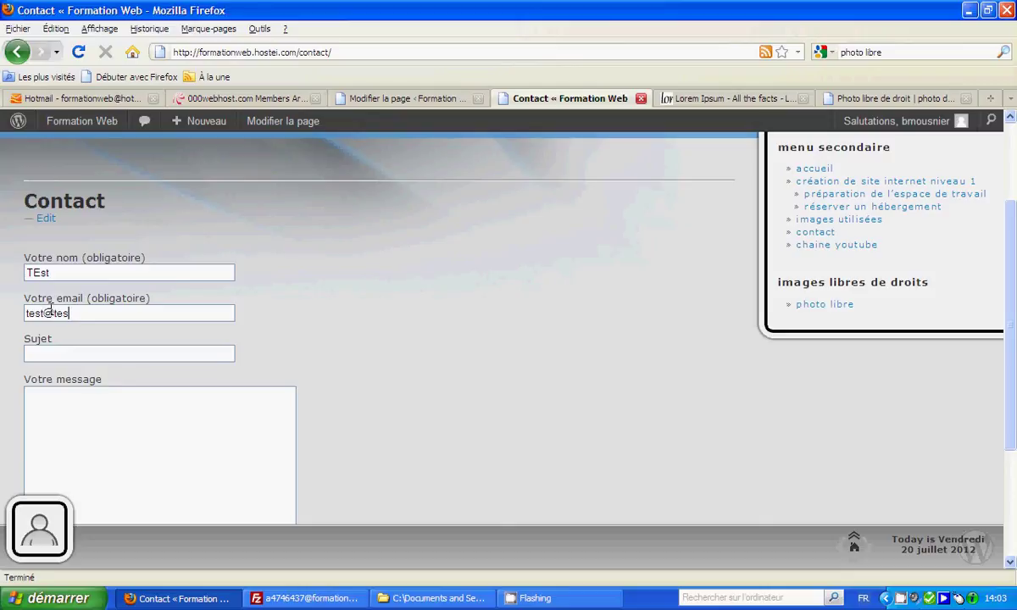
{"action": "left_click", "coordinate": [88, 355]}
{"action": "type", "text": "test"}
{"action": "left_click", "coordinate": [87, 424]}
{"action": "type", "text": "test"}
{"action": "scroll", "coordinate": [115, 430], "scroll_direction": "down", "scroll_amount": 4}
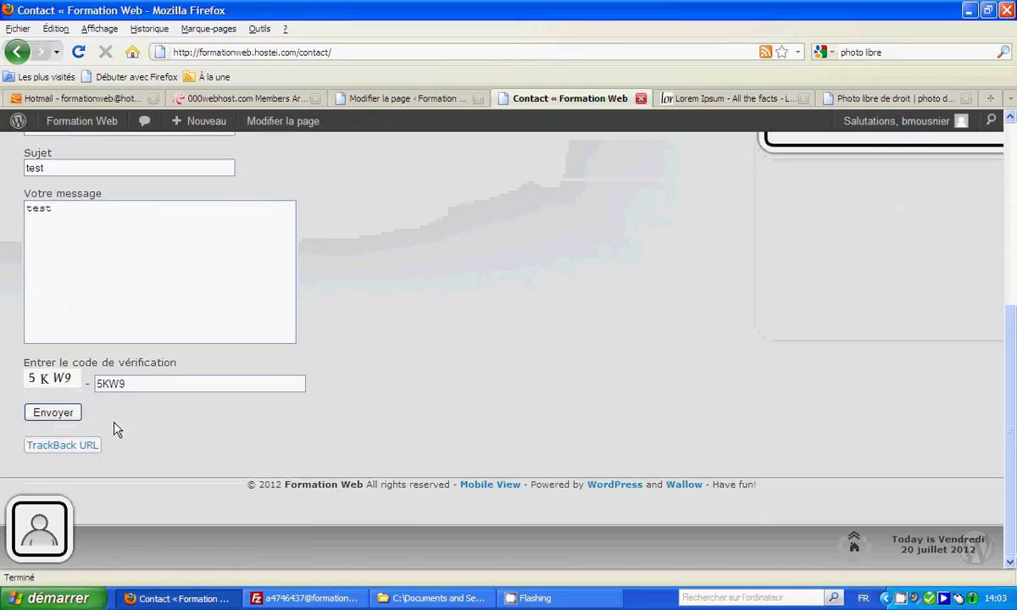
{"action": "left_click", "coordinate": [53, 413]}
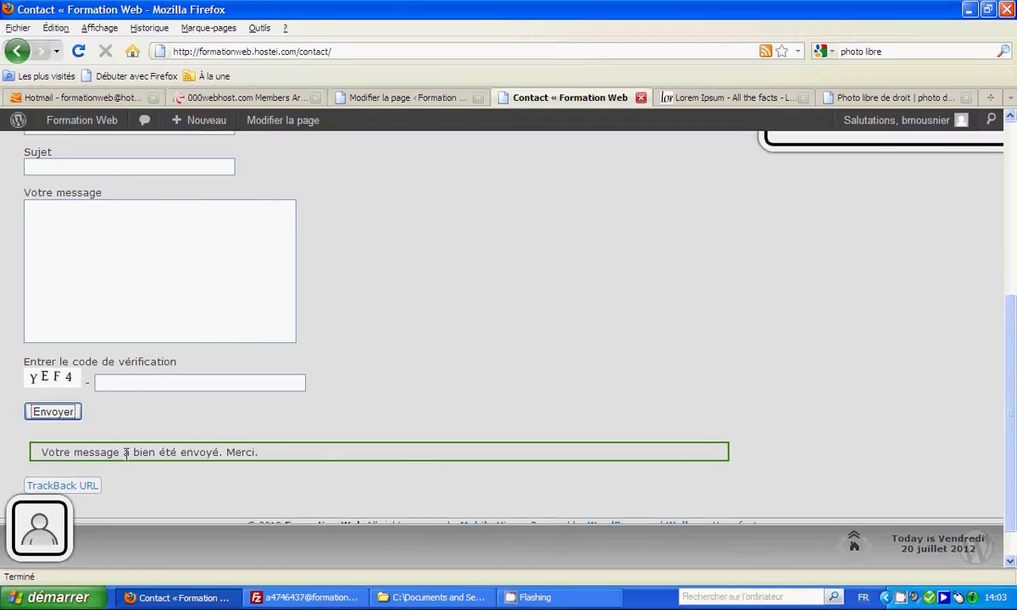
Switch to Hotmail and check the junk mail folder and the inbox for the message sent by the contact form.
{"action": "left_click", "coordinate": [103, 98]}
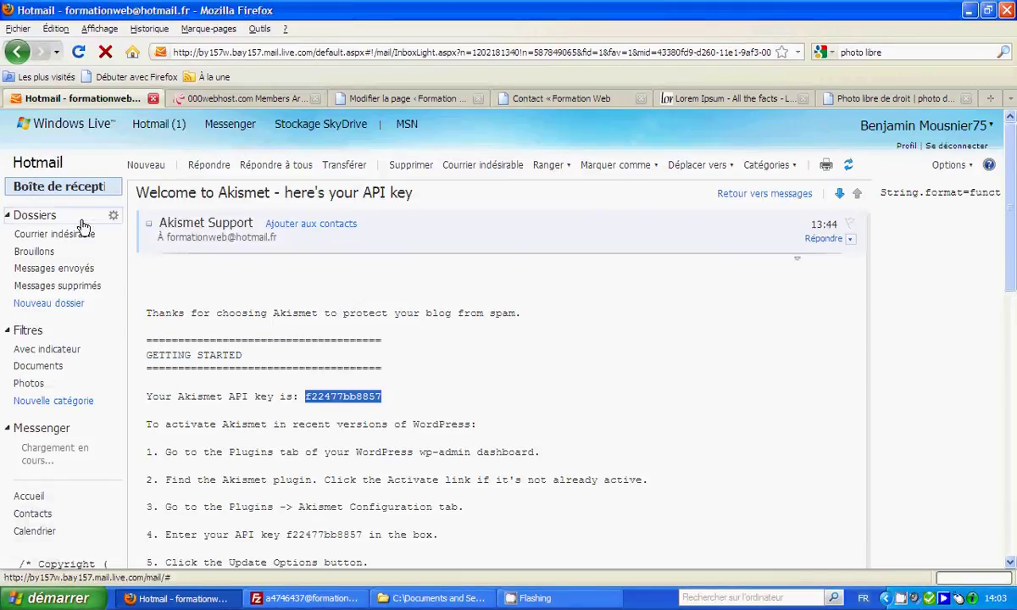
{"action": "left_click", "coordinate": [57, 239]}
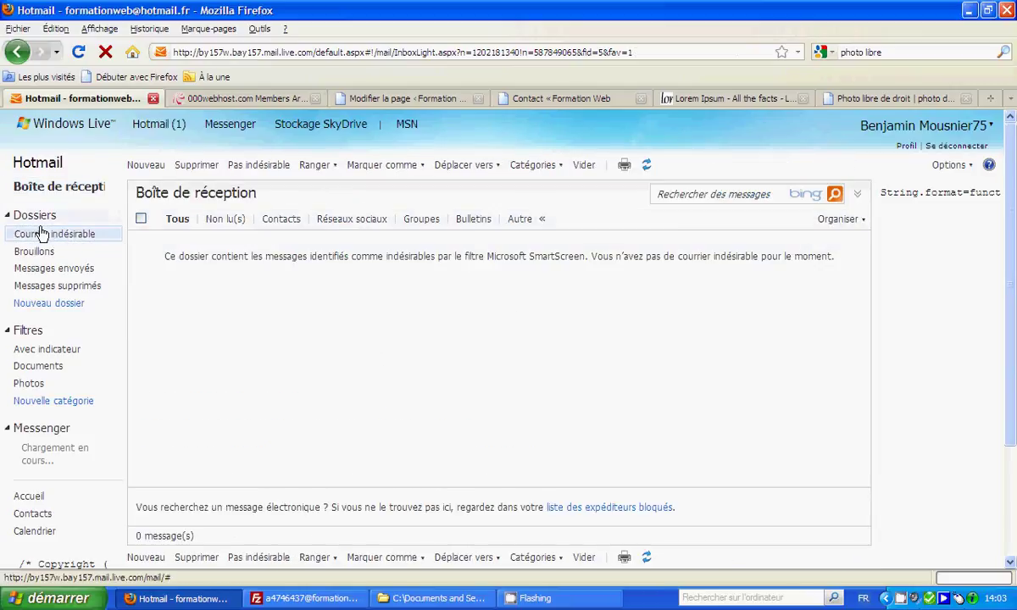
{"action": "left_click", "coordinate": [34, 215]}
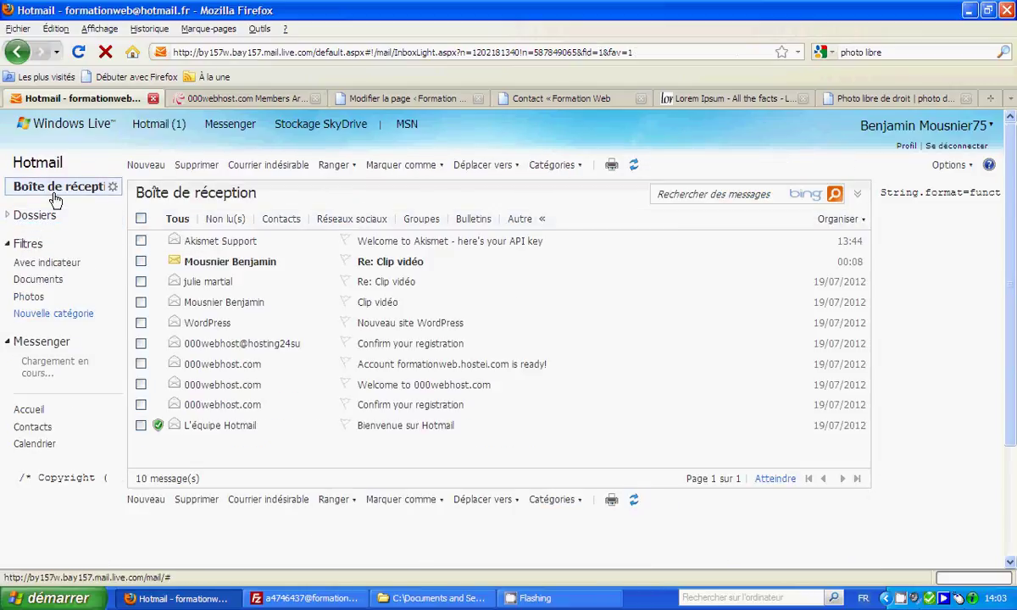
{"action": "left_click", "coordinate": [55, 195]}
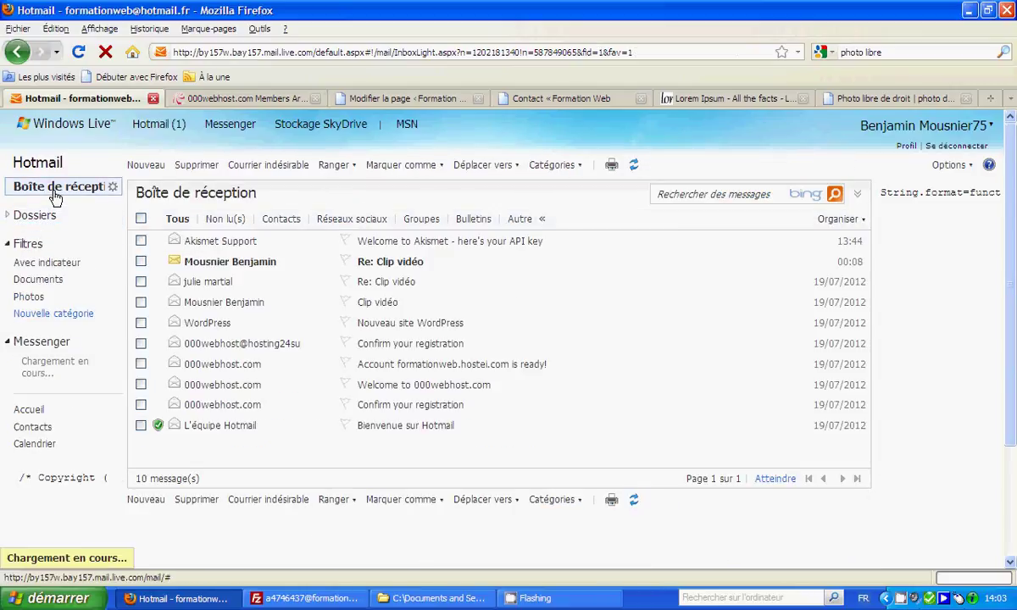
{"action": "left_click", "coordinate": [56, 192]}
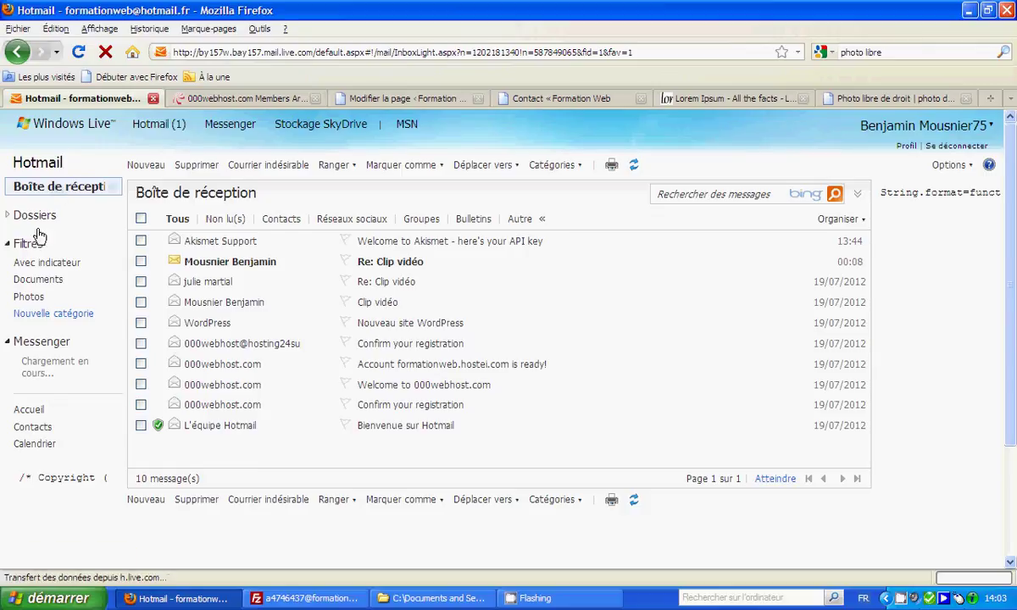
Open the "test" message in the junk mail folder and highlight the closing line about the contact form it was sent through.
{"action": "left_click", "coordinate": [33, 218]}
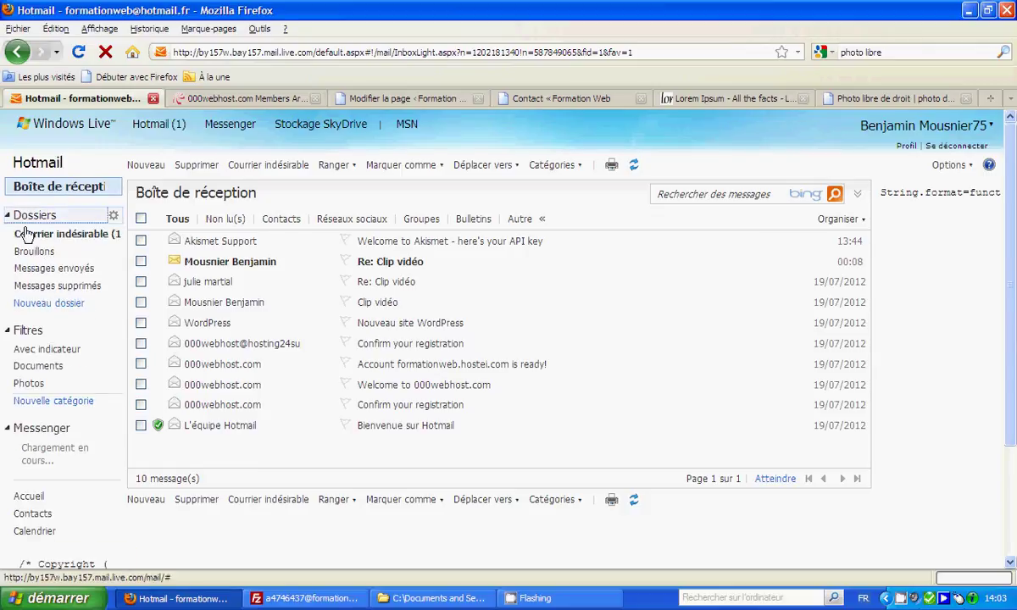
{"action": "left_click", "coordinate": [40, 234]}
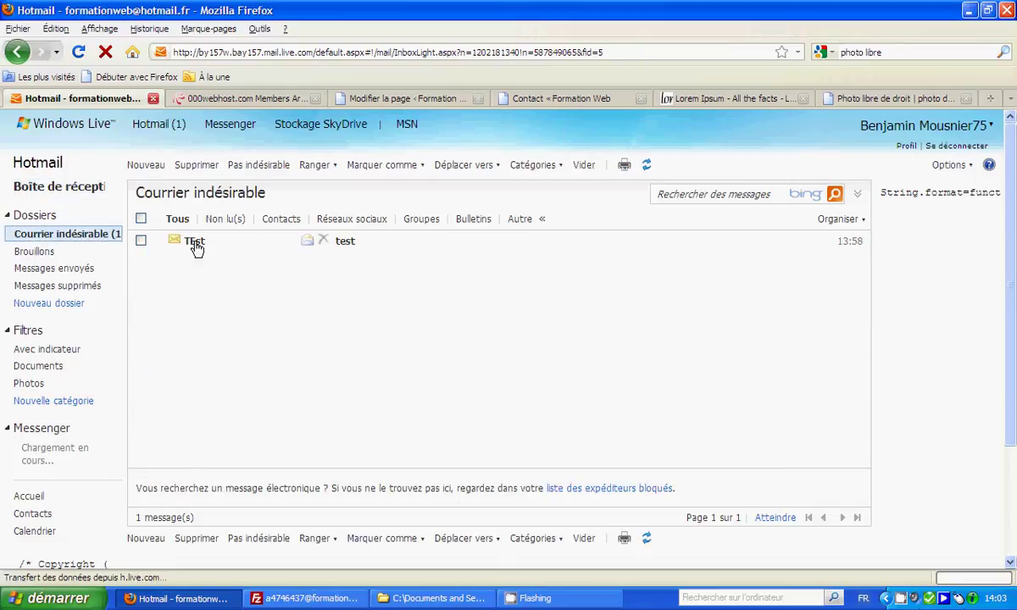
{"action": "mouse_move", "coordinate": [197, 246]}
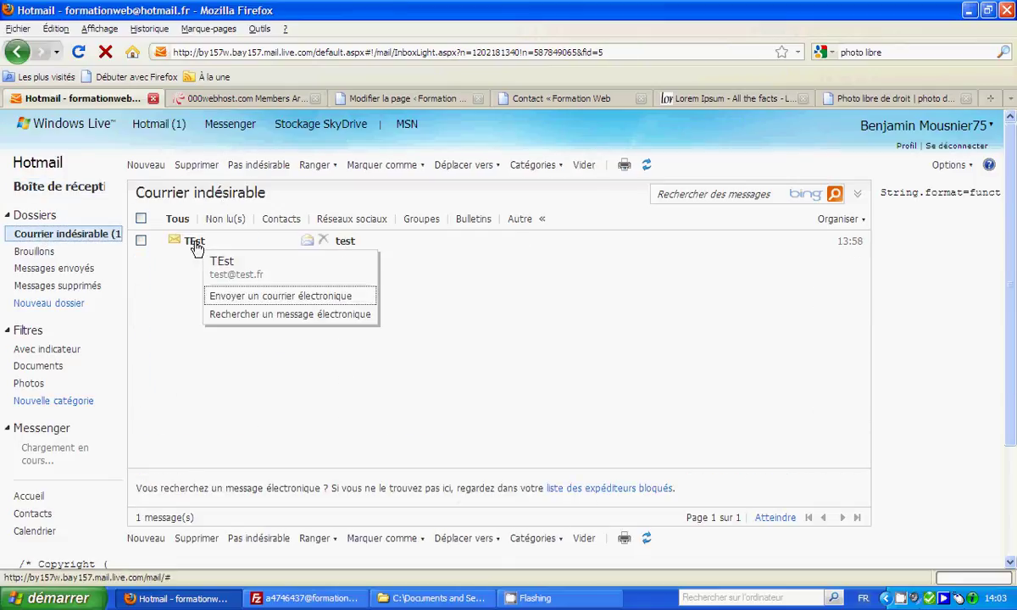
{"action": "left_click", "coordinate": [196, 246]}
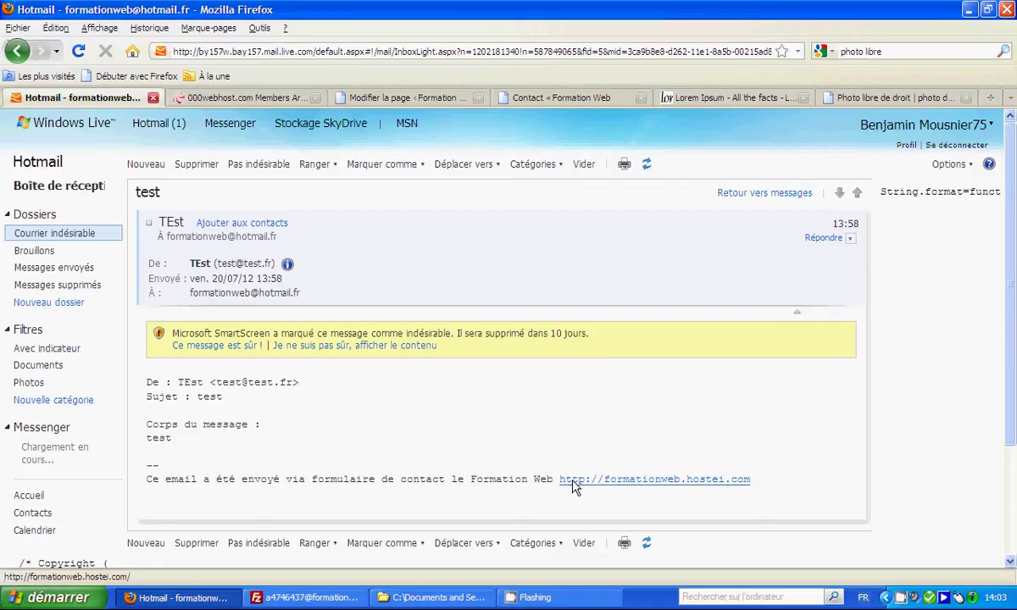
{"action": "left_click_drag", "start_coordinate": [203, 479], "coordinate": [522, 479]}
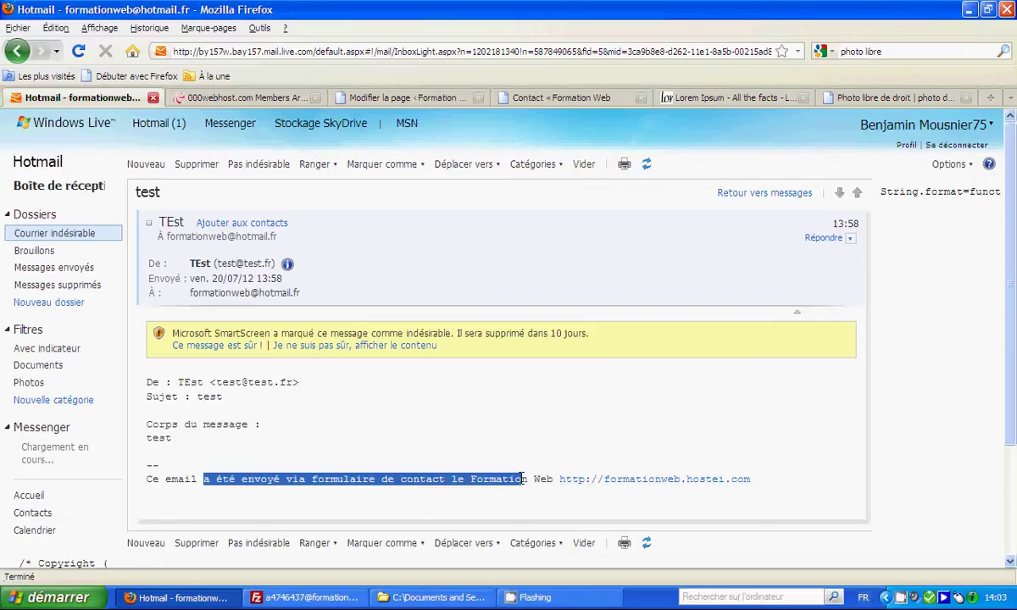